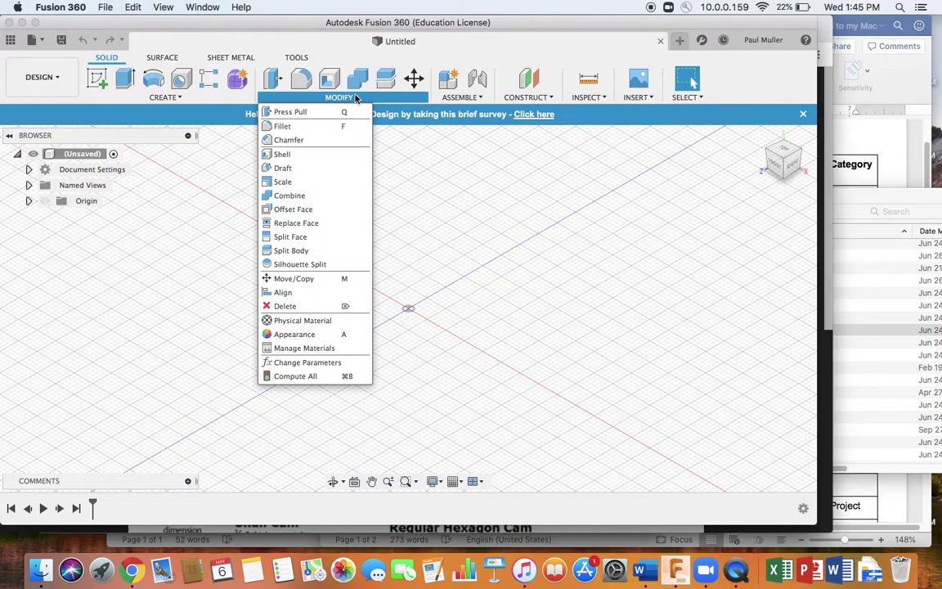
Add a user parameter named d in inches with the expression 2.0 in
{"action": "left_click", "coordinate": [318, 364]}
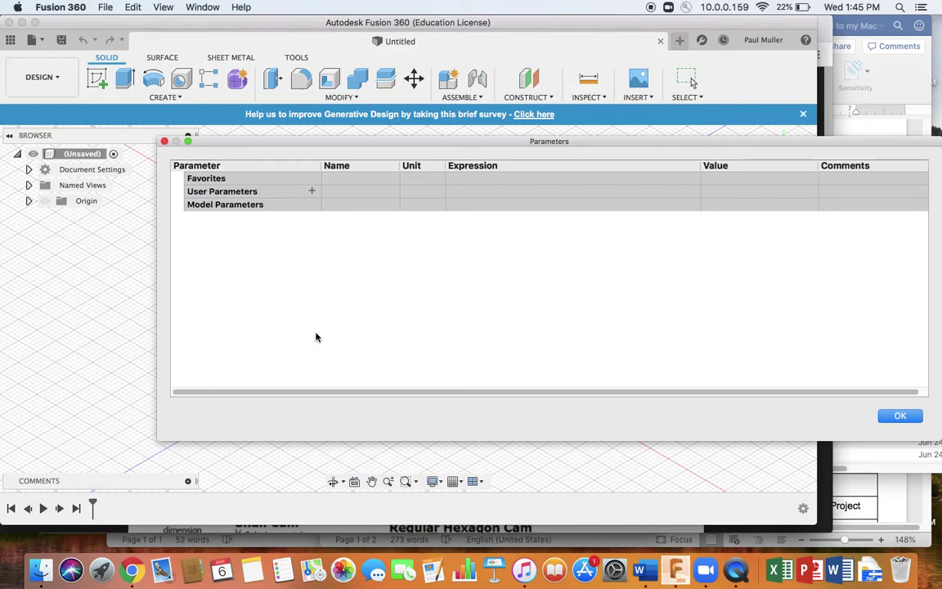
{"action": "left_click", "coordinate": [311, 191]}
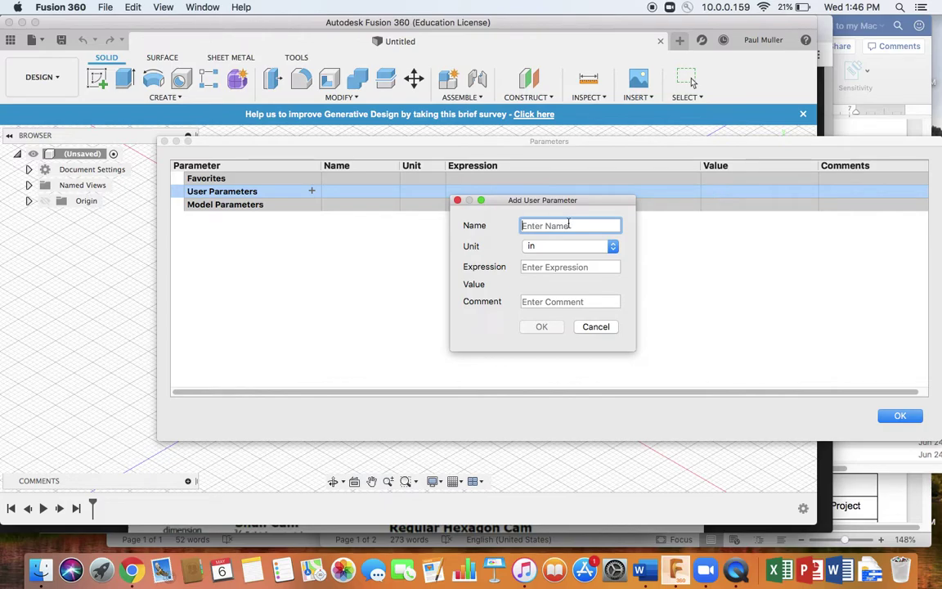
{"action": "type", "text": "d"}
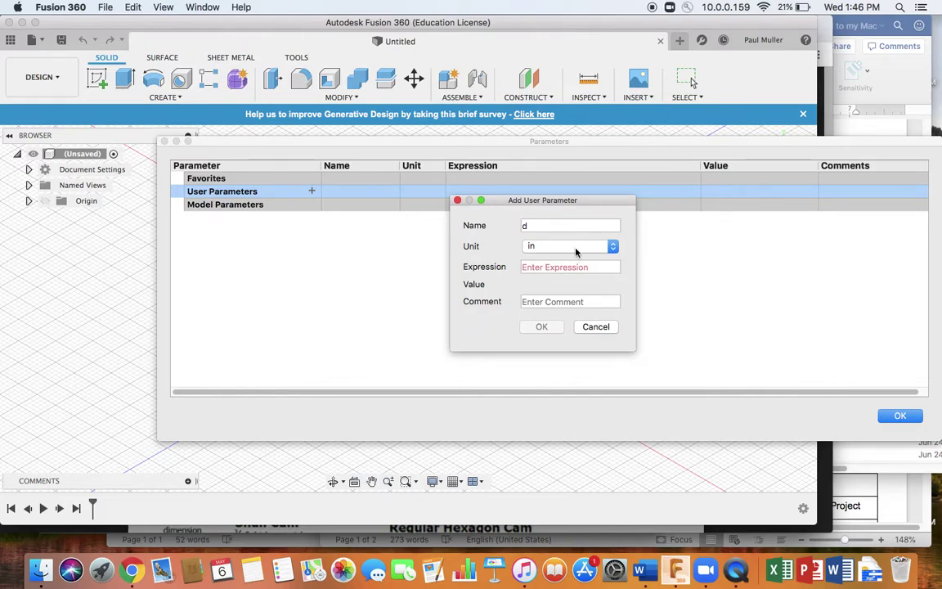
{"action": "left_click", "coordinate": [554, 268]}
{"action": "type", "text": "2.0n"}
{"action": "key", "text": "BackSpace"}
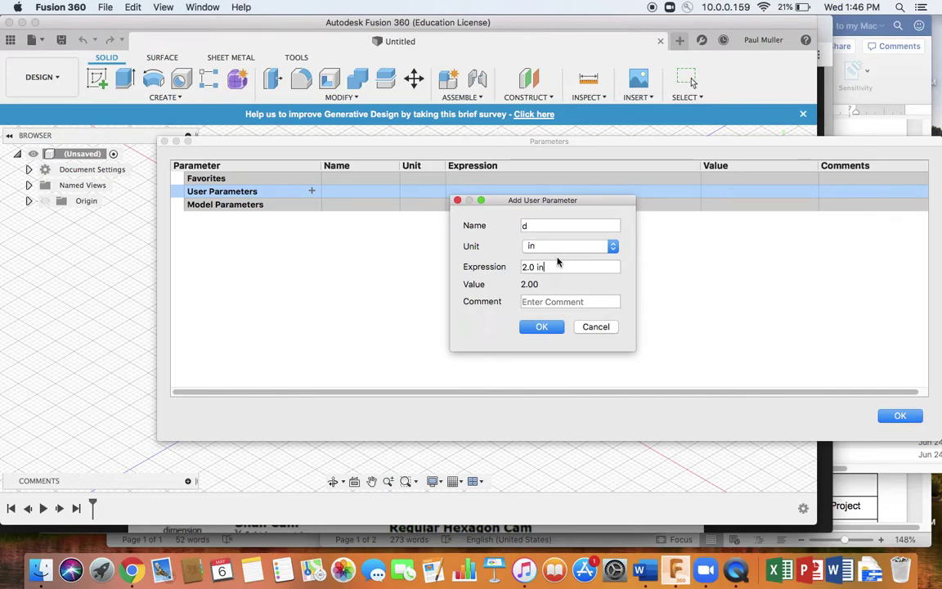
{"action": "left_click", "coordinate": [541, 327]}
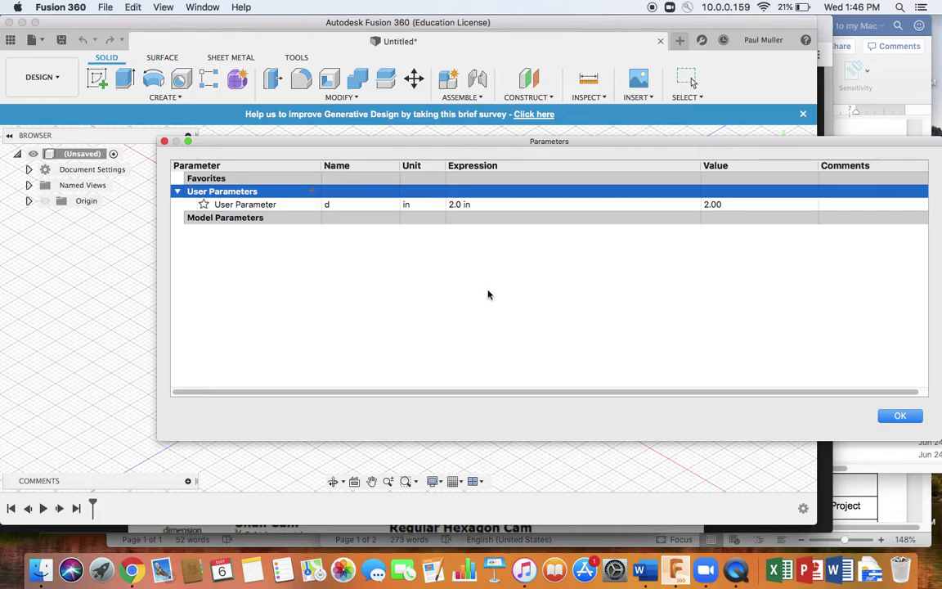
Check the pear cam in the Cam Dimension Drawings in Chrome and add a Fusion 360 user parameter d1 in inches with expression d/2
{"action": "key", "text": "ctrl+Up"}
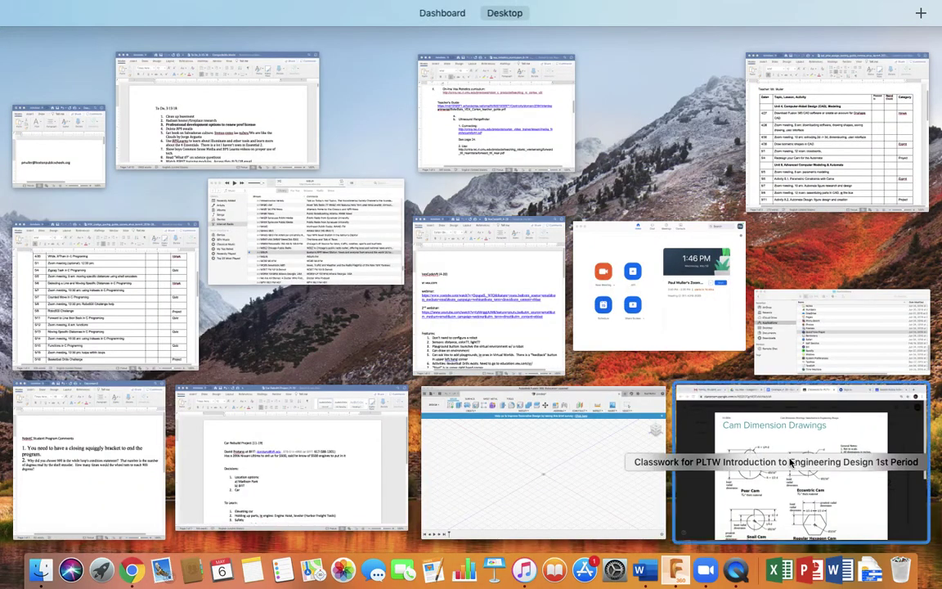
{"action": "left_click", "coordinate": [790, 462]}
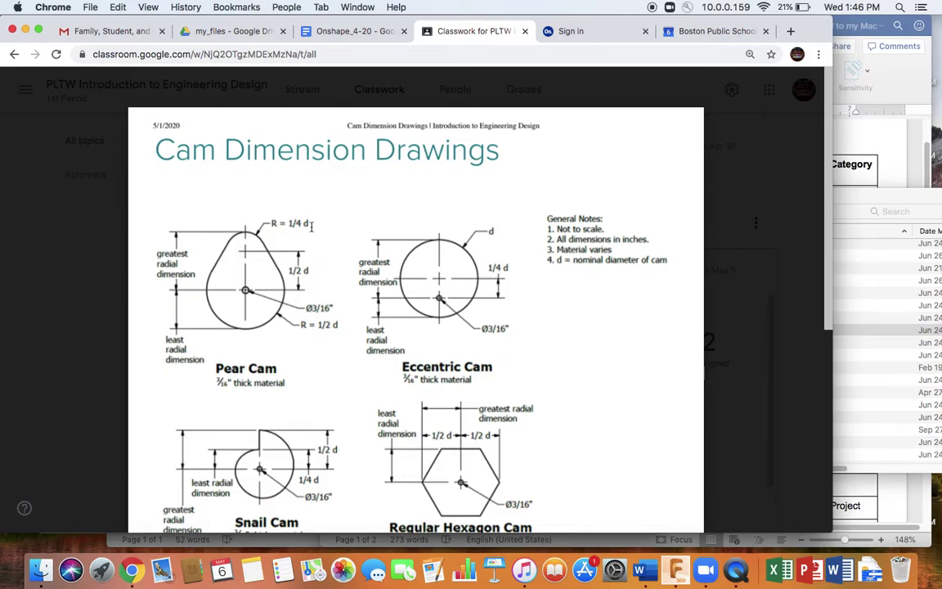
{"action": "key", "text": "ctrl+Up"}
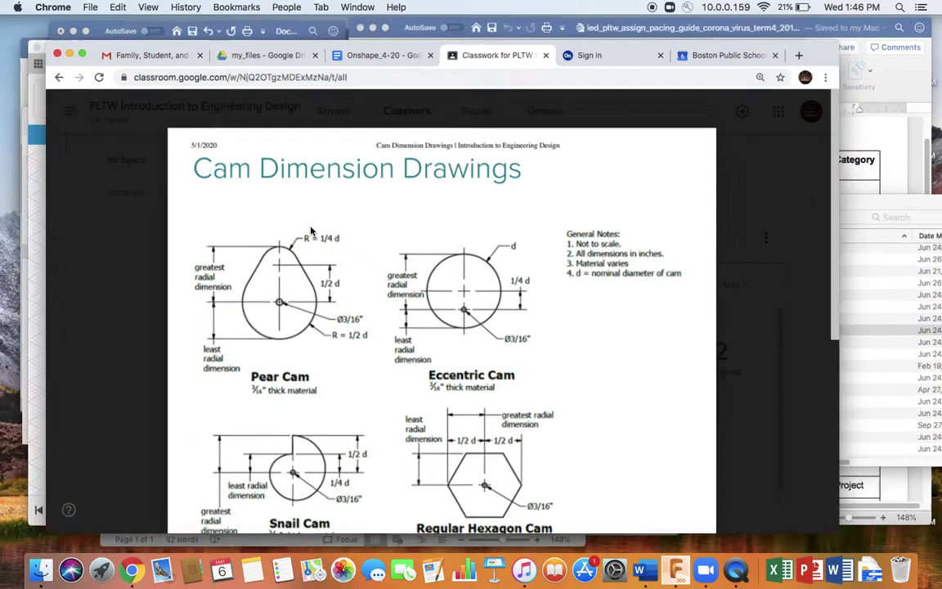
{"action": "left_click", "coordinate": [490, 470]}
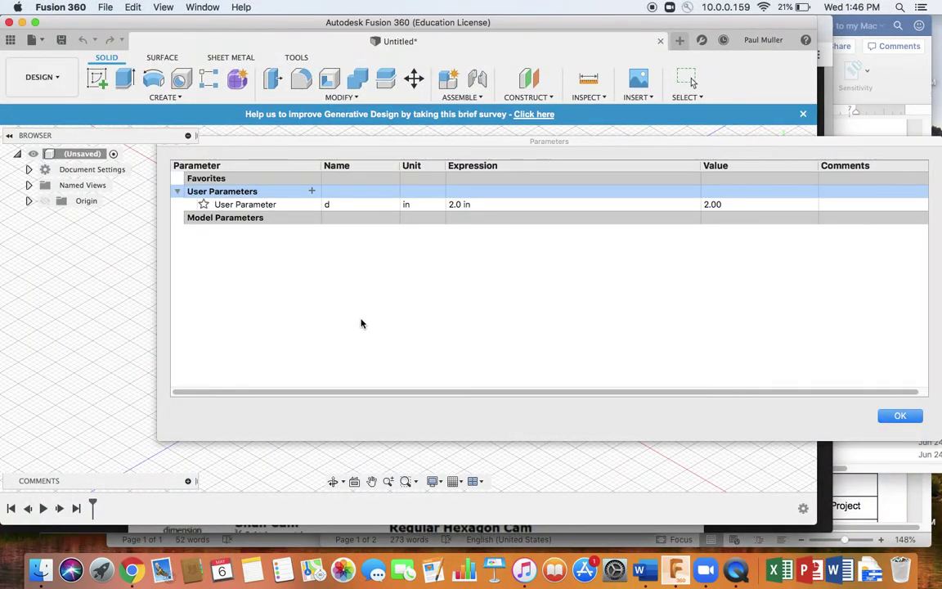
{"action": "left_click", "coordinate": [312, 191]}
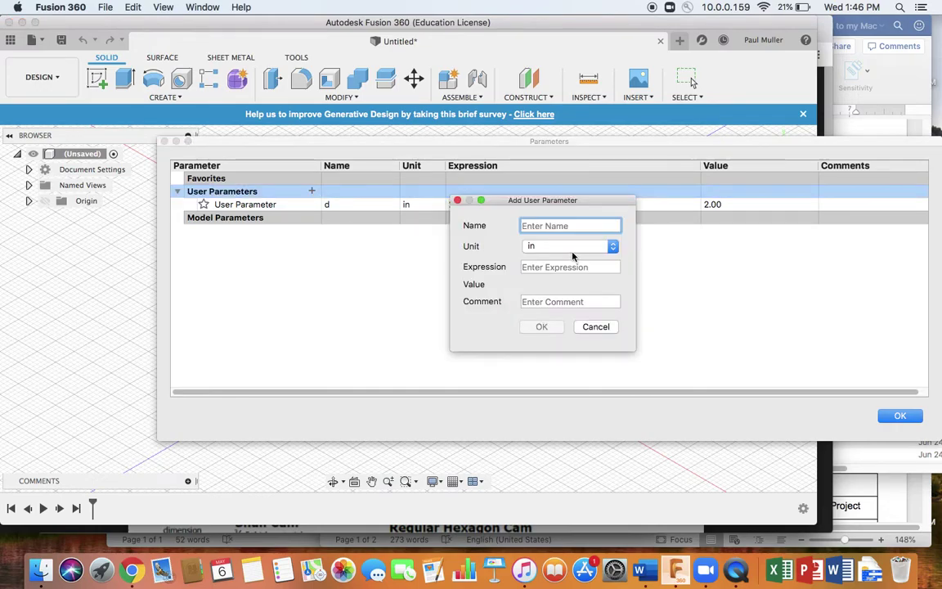
{"action": "type", "text": "d1"}
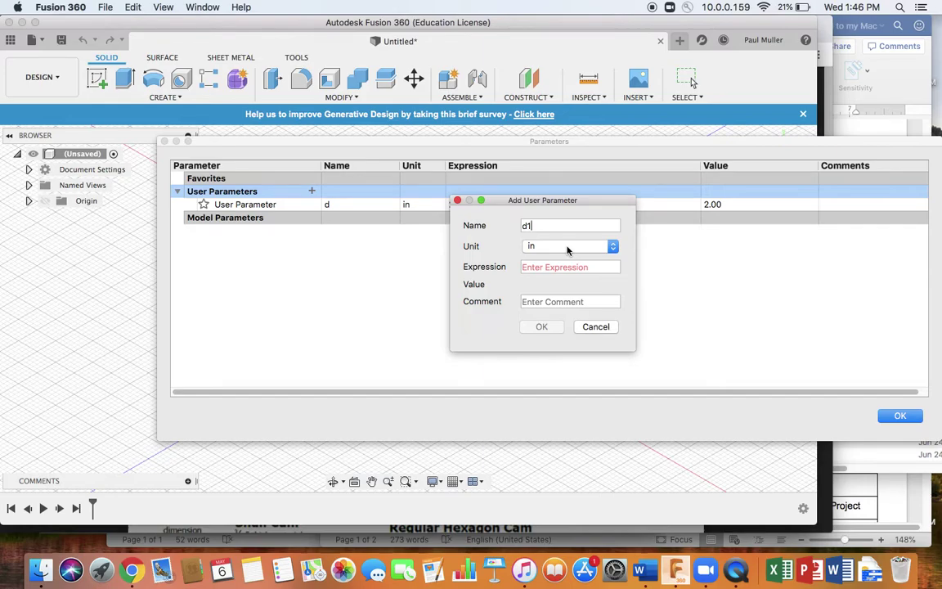
{"action": "left_click", "coordinate": [569, 267]}
{"action": "type", "text": "d/2"}
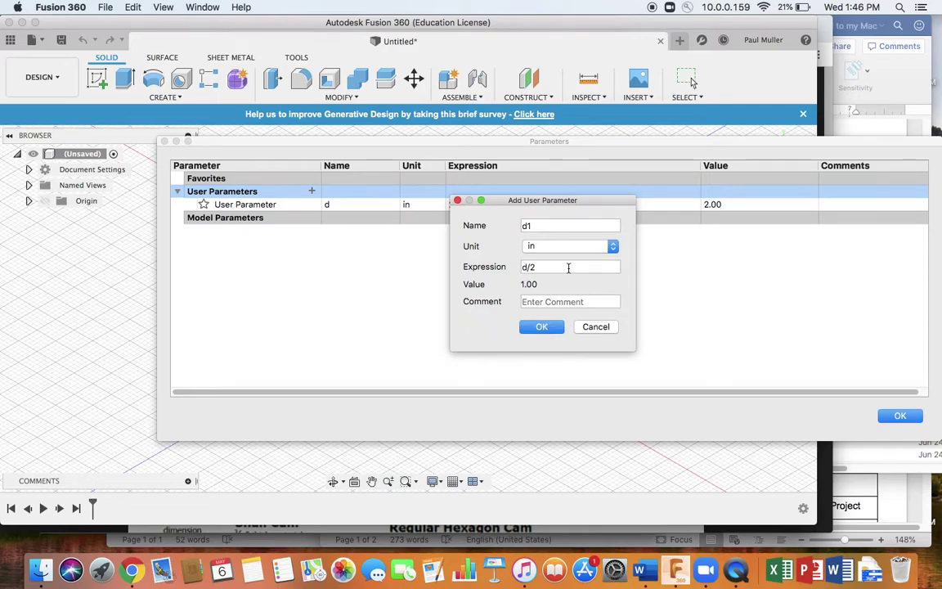
{"action": "left_click", "coordinate": [557, 326]}
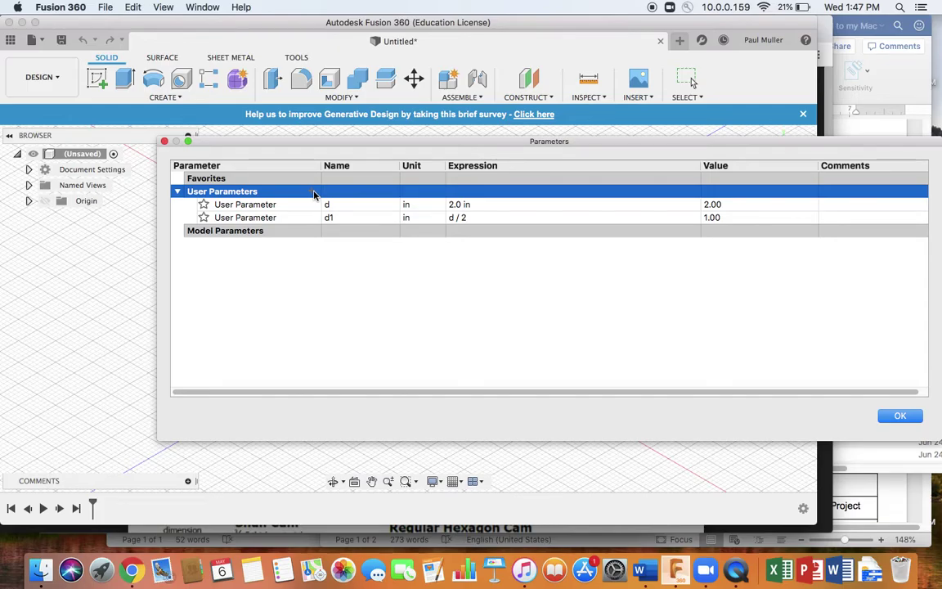
Review the cam drawings in Chrome for the material thickness and add a Fusion 360 user parameter t in inches with expression 3/16
{"action": "key", "text": "ctrl+Up"}
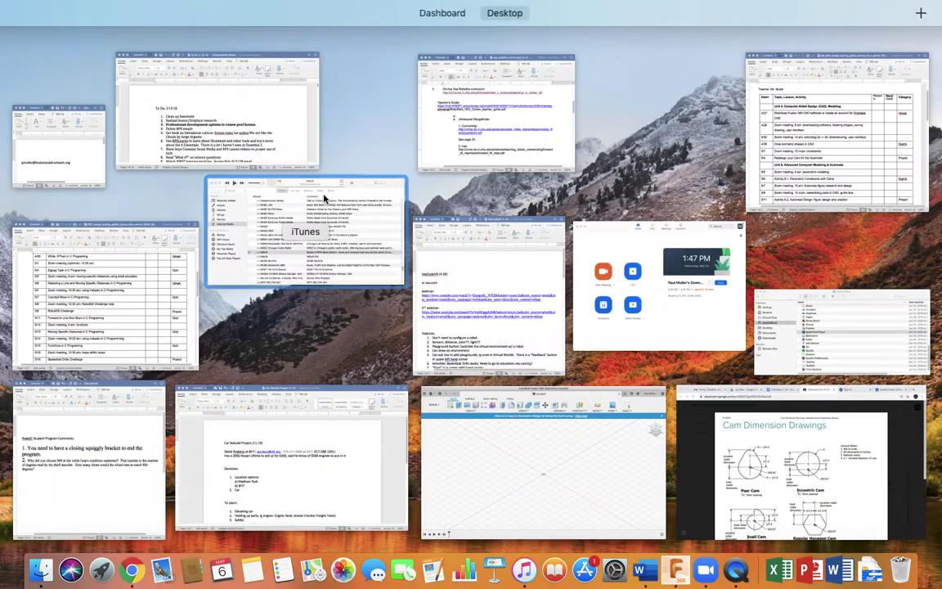
{"action": "left_click", "coordinate": [784, 474]}
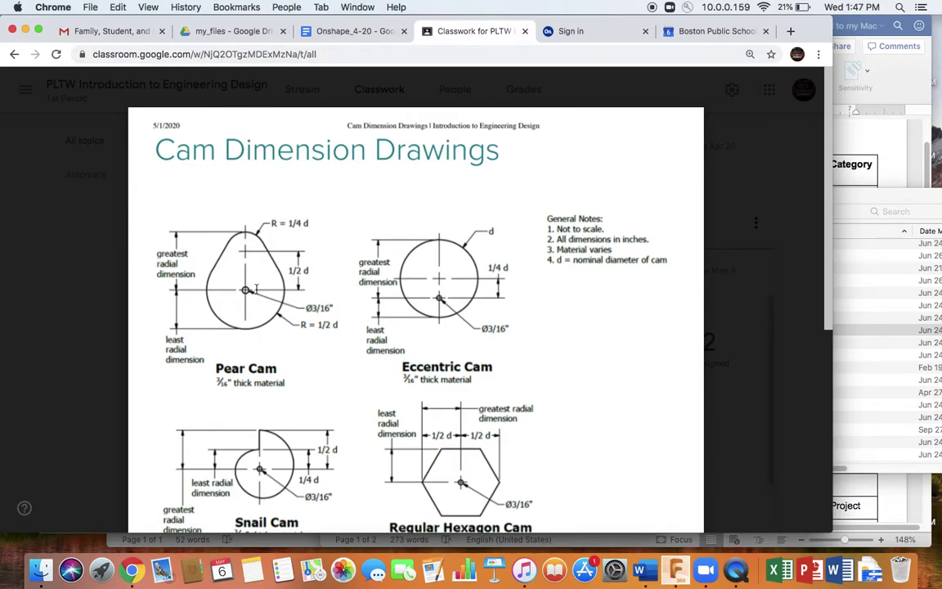
{"action": "key", "text": "ctrl+Up"}
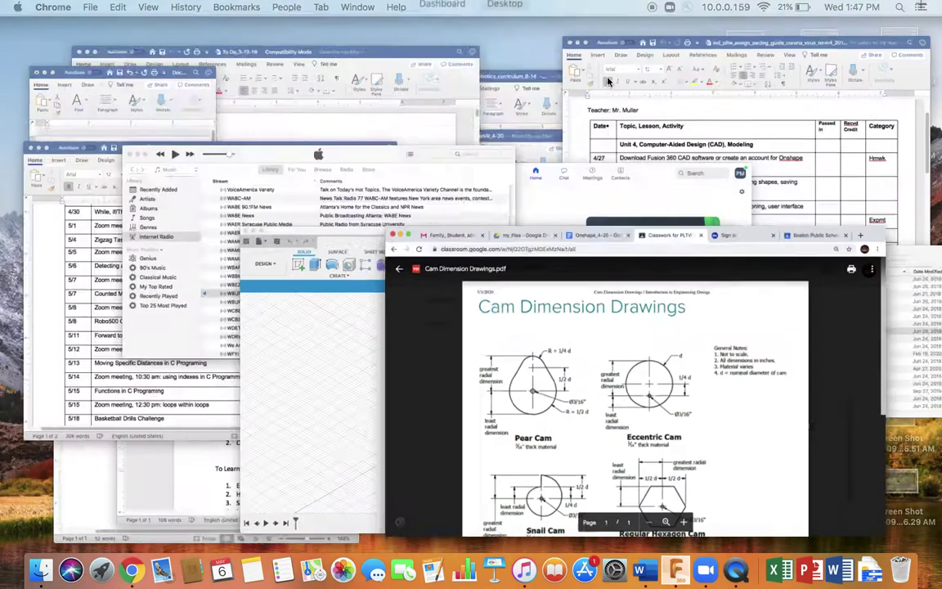
{"action": "left_click", "coordinate": [524, 472]}
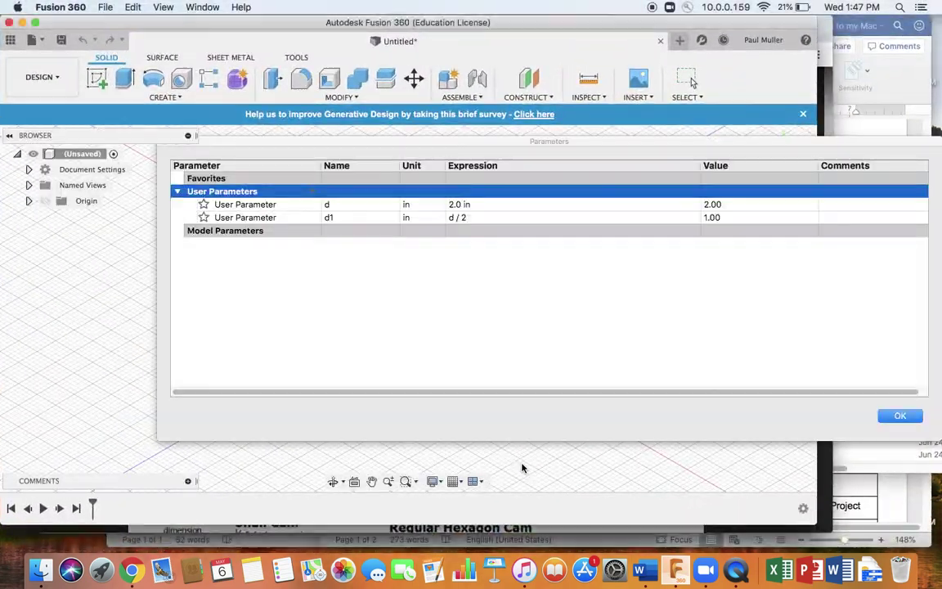
{"action": "left_click", "coordinate": [311, 191]}
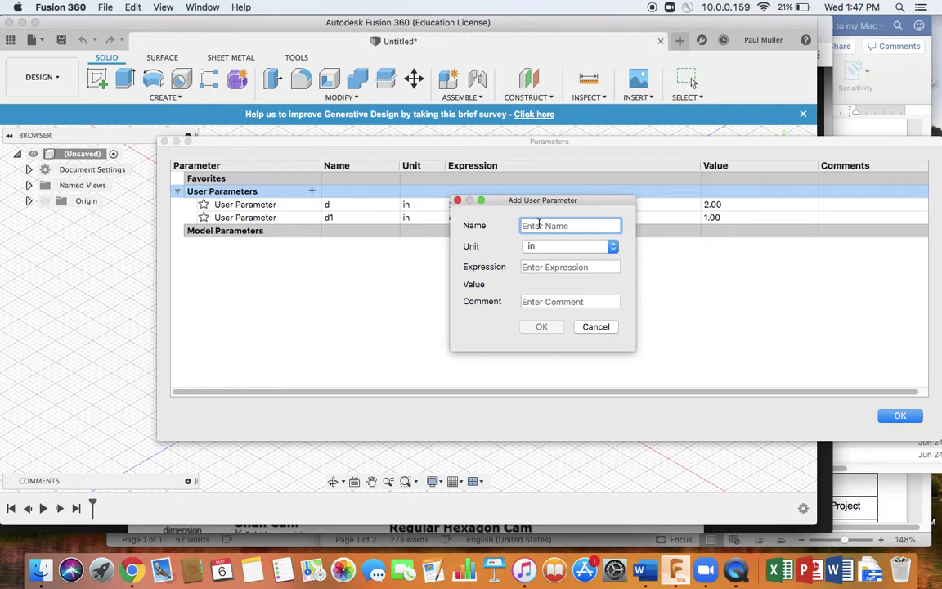
{"action": "type", "text": "t"}
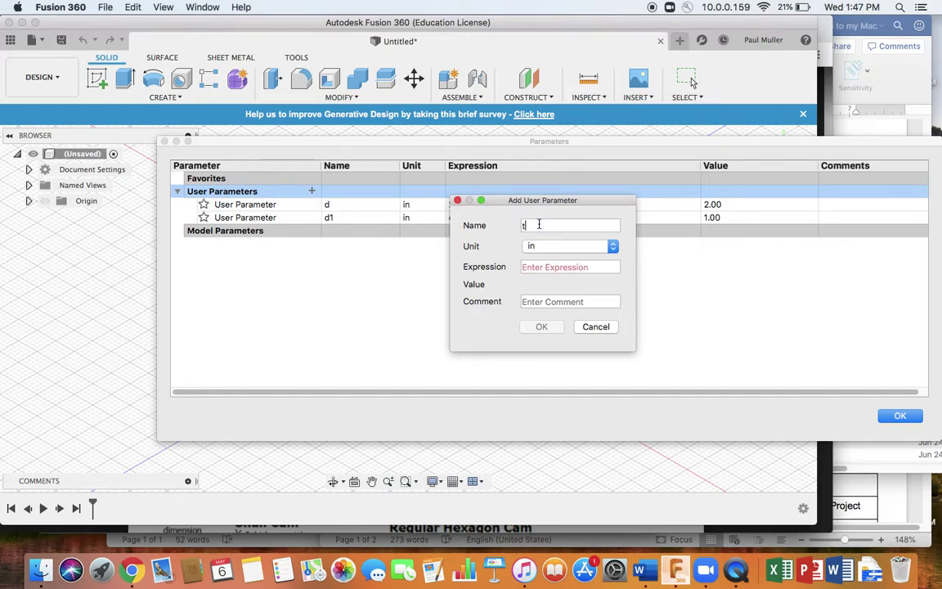
{"action": "left_click", "coordinate": [527, 266]}
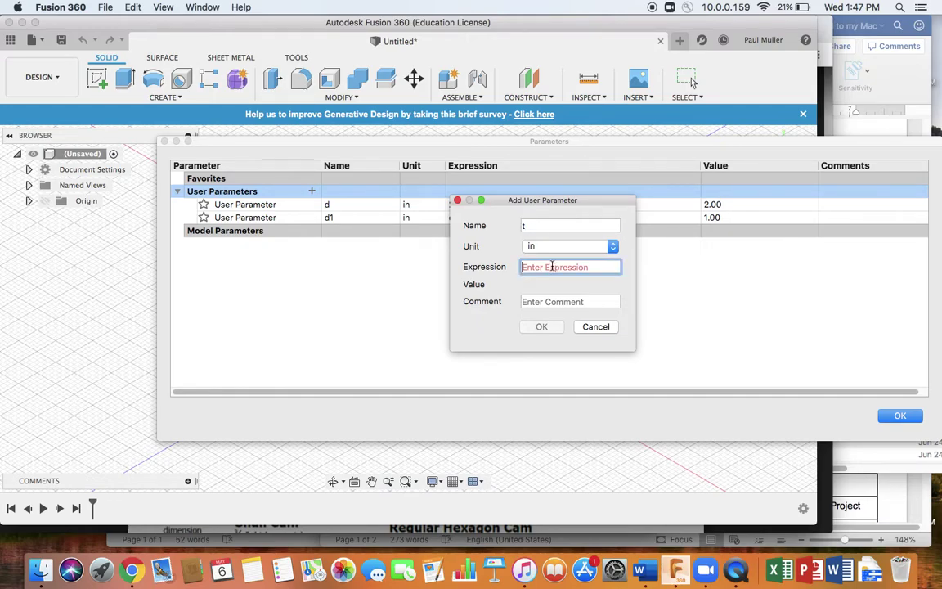
{"action": "type", "text": "3/16"}
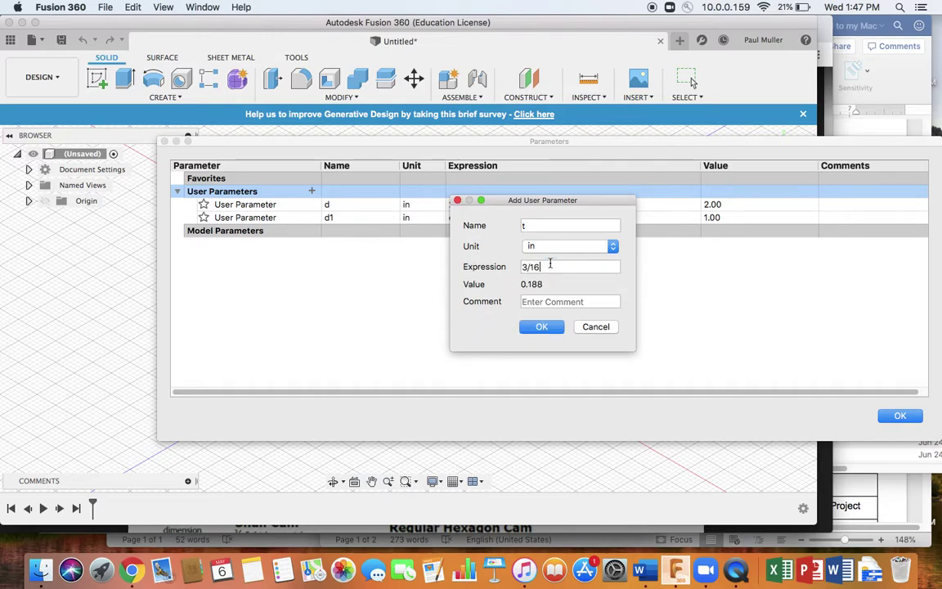
{"action": "key", "text": "Return"}
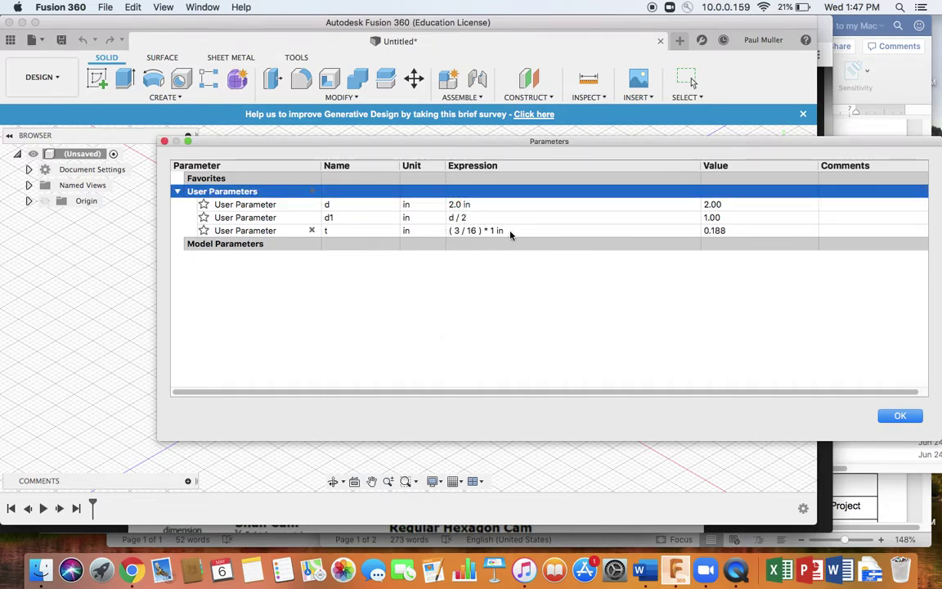
Set up another user parameter with the name s, the unit in and the expression 0.25
{"action": "left_click", "coordinate": [312, 193]}
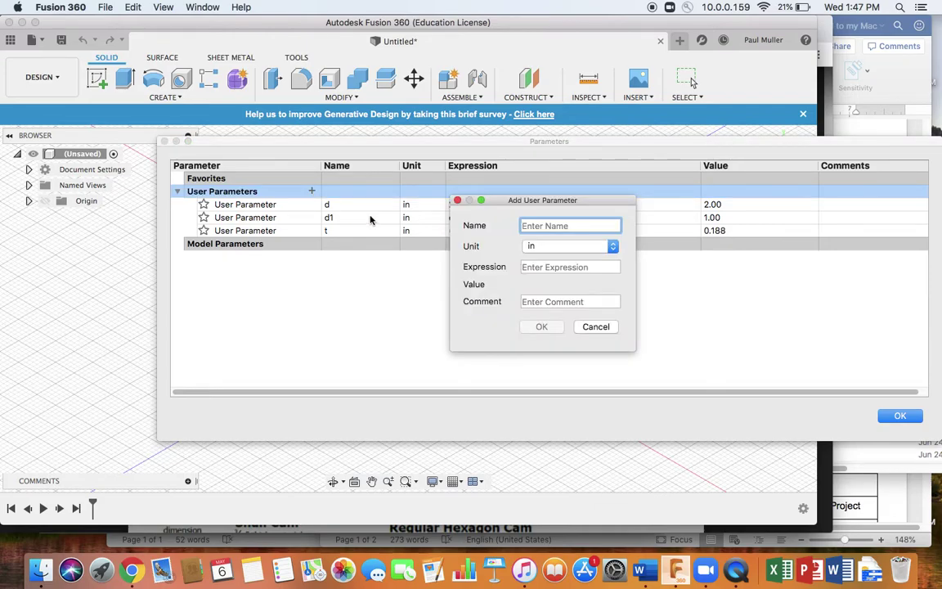
{"action": "type", "text": "s"}
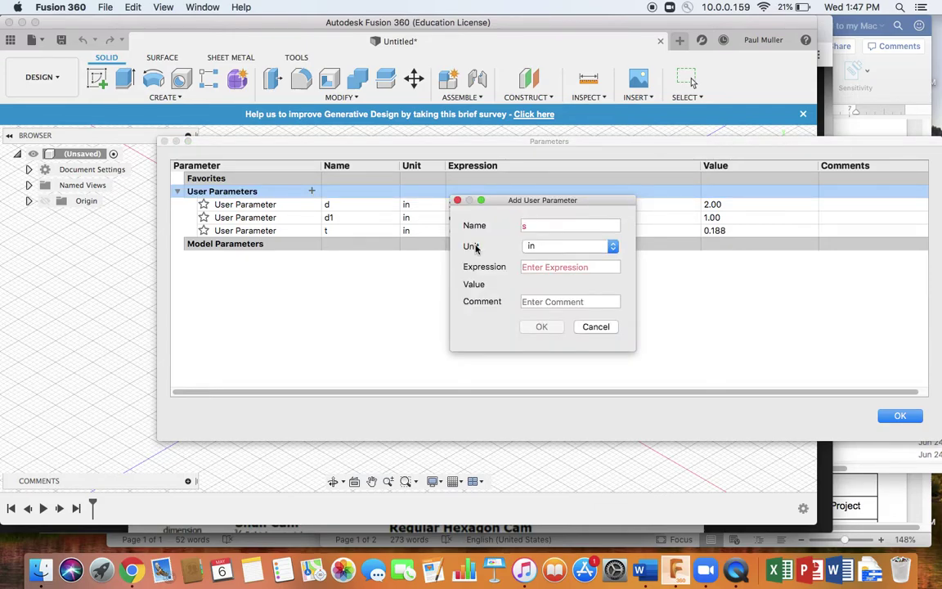
{"action": "left_click", "coordinate": [564, 266]}
{"action": "left_click", "coordinate": [561, 267]}
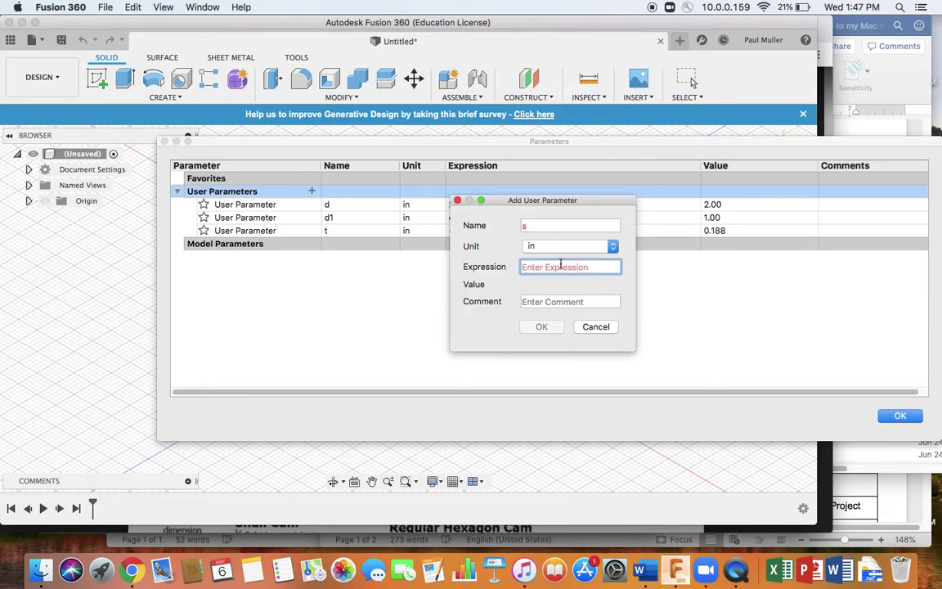
{"action": "type", "text": "0"}
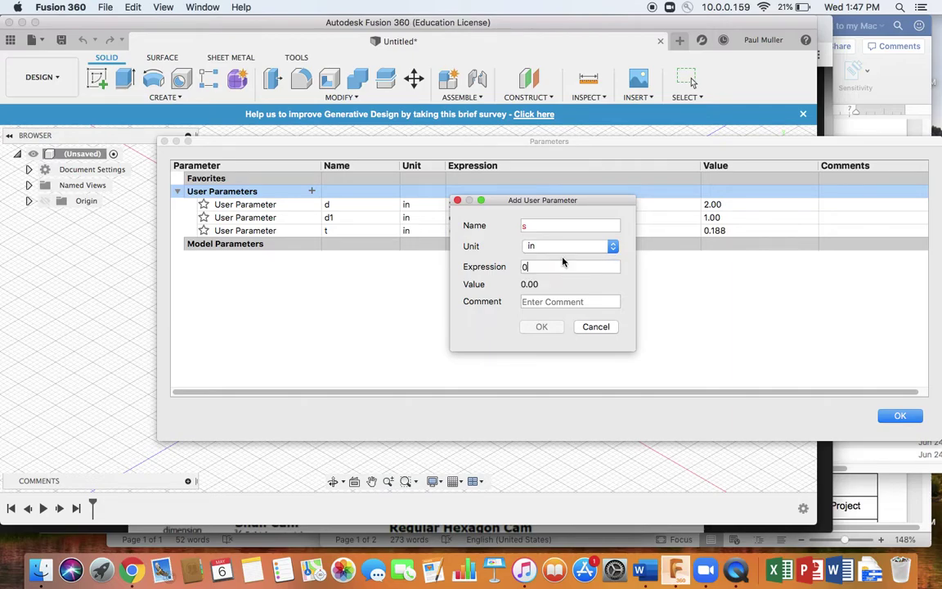
{"action": "type", "text": ".25 in"}
{"action": "key", "text": "BackSpace"}
{"action": "key", "text": "BackSpace"}
{"action": "left_click", "coordinate": [536, 247]}
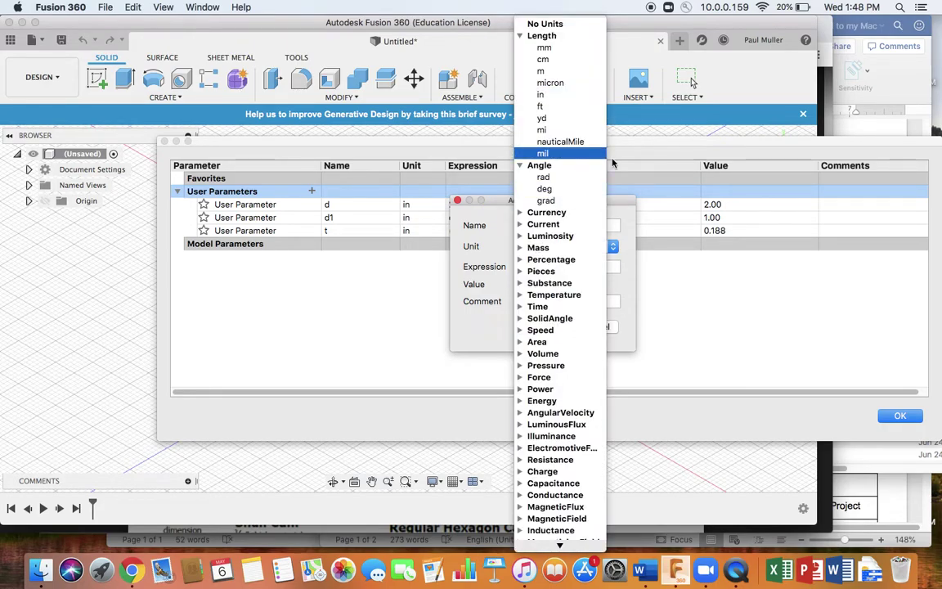
{"action": "left_click", "coordinate": [540, 94]}
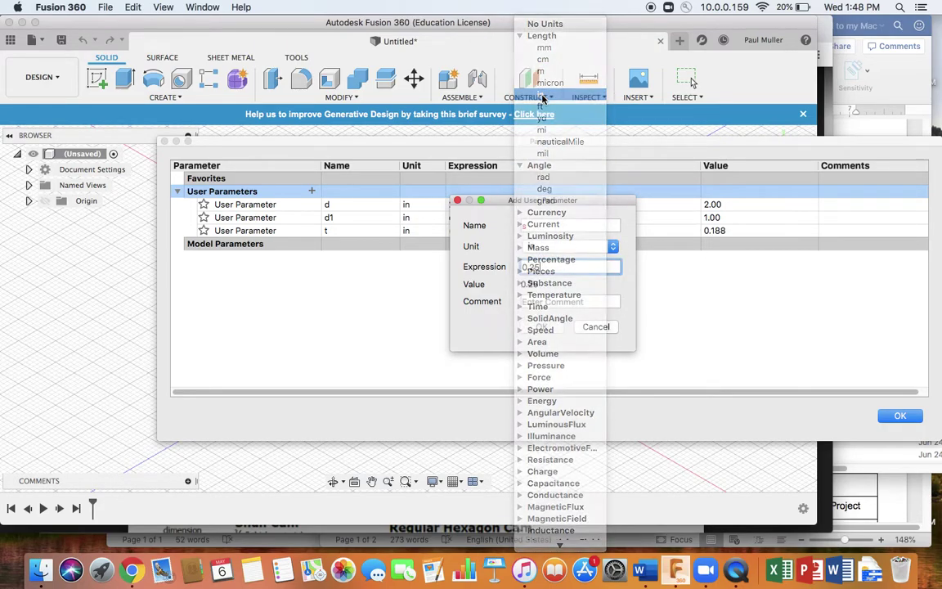
Change the new 0.25 in parameter's name to sq, add it and finish editing the parameters
{"action": "left_click", "coordinate": [538, 226]}
{"action": "key", "text": "BackSpace"}
{"action": "type", "text": "s"}
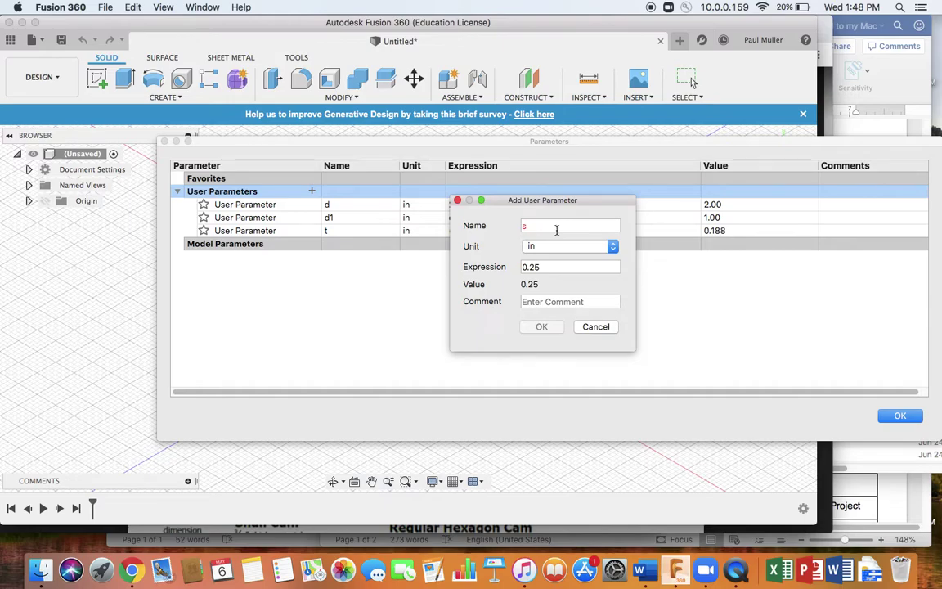
{"action": "key", "text": "BackSpace"}
{"action": "type", "text": "sq"}
{"action": "left_click", "coordinate": [546, 327]}
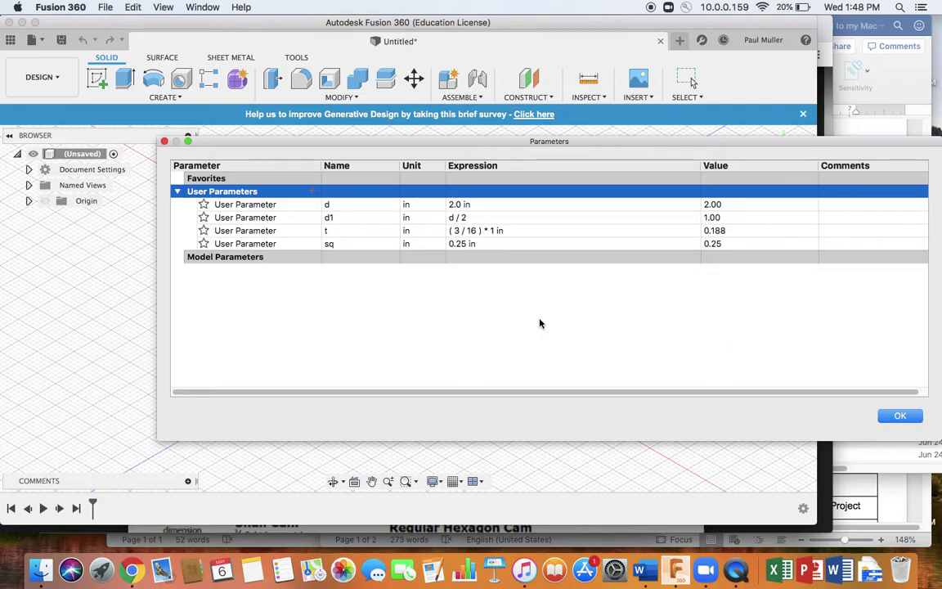
{"action": "left_click", "coordinate": [899, 416]}
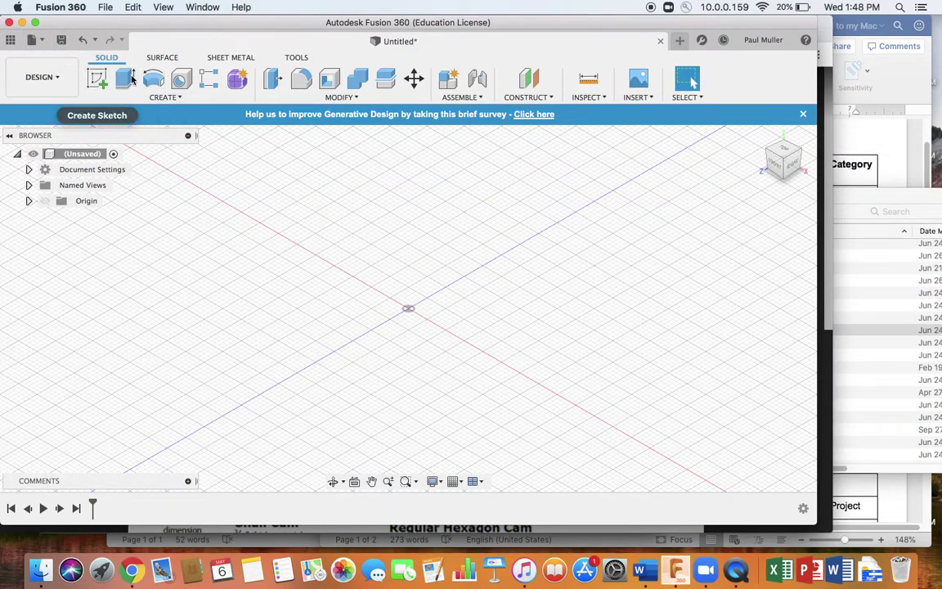
Start a sketch on the front plane and draw a center diameter circle at the origin with diameter d
{"action": "right_click", "coordinate": [407, 236]}
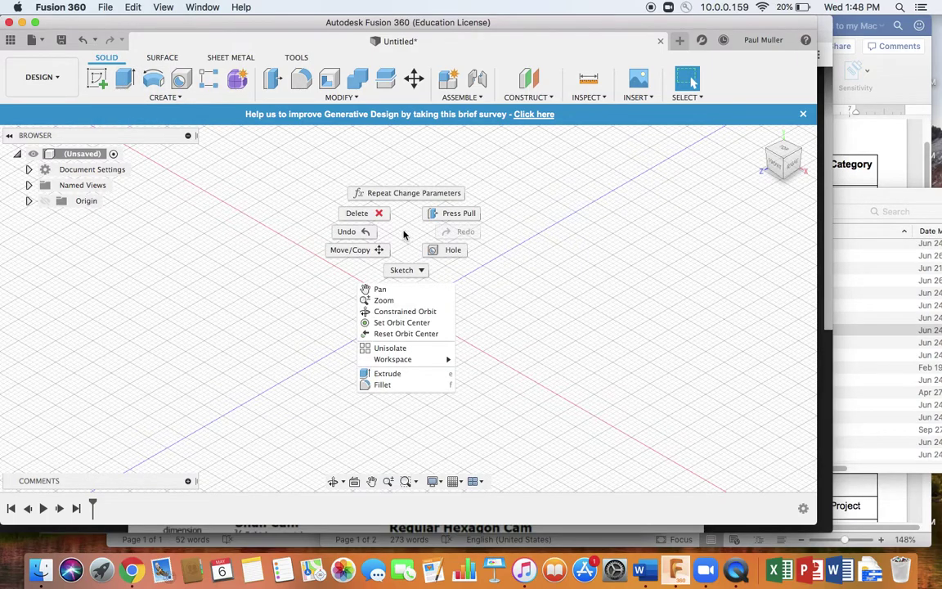
{"action": "left_click", "coordinate": [409, 272]}
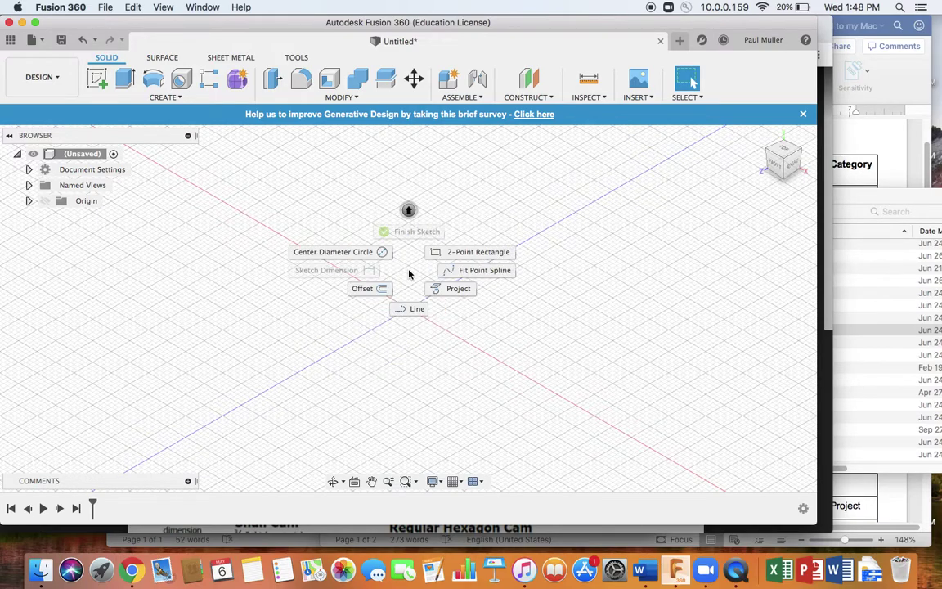
{"action": "left_click", "coordinate": [354, 252]}
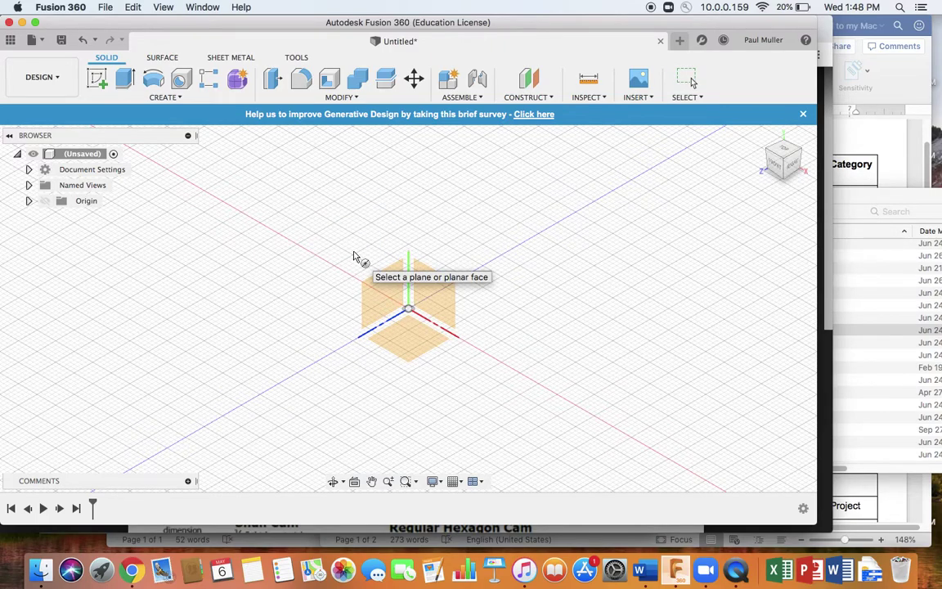
{"action": "left_click", "coordinate": [439, 298]}
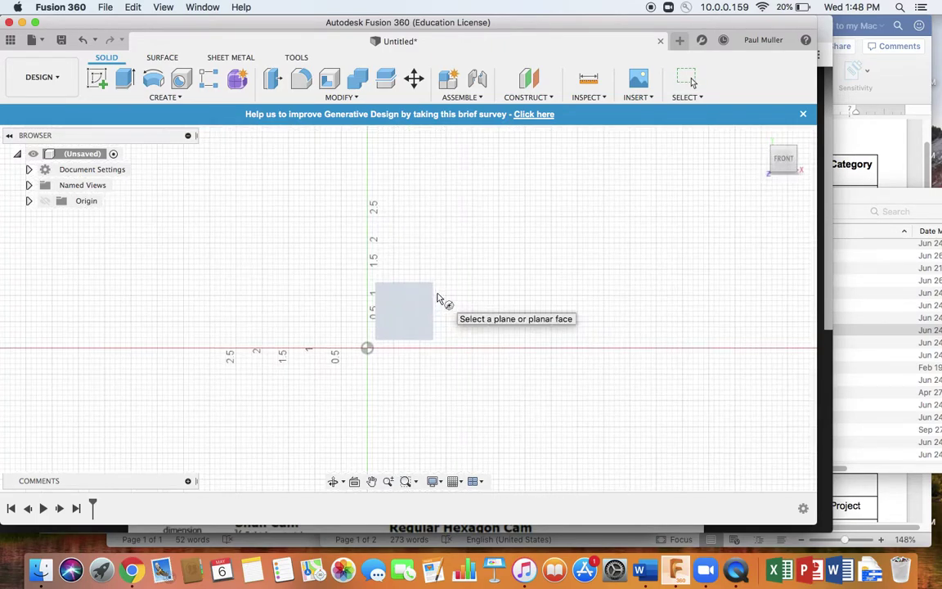
{"action": "left_click", "coordinate": [368, 348]}
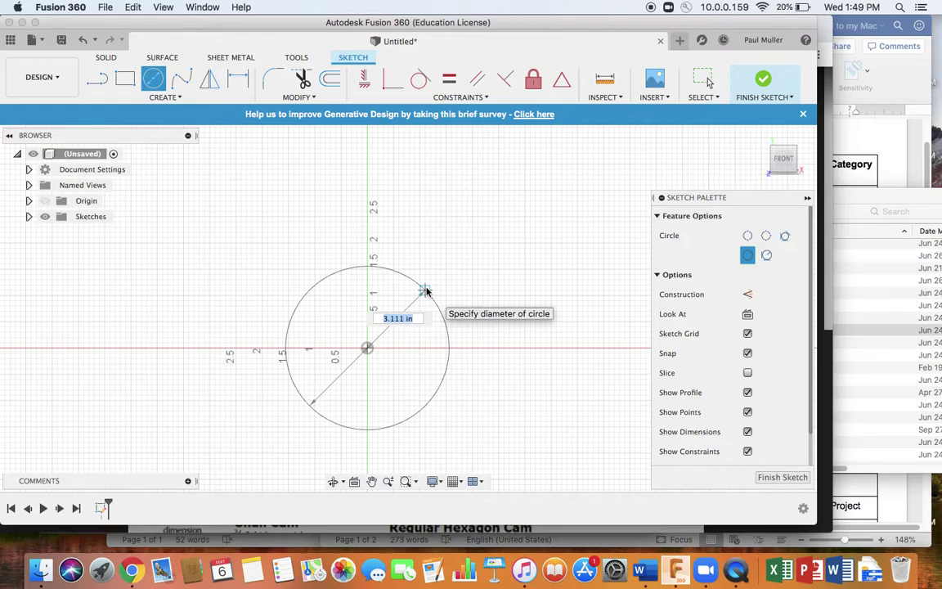
{"action": "type", "text": "d"}
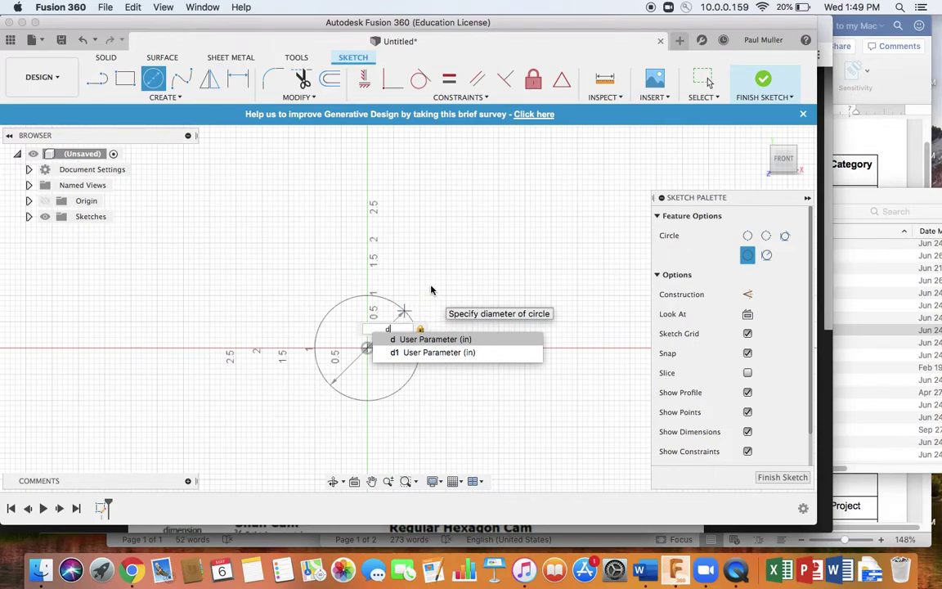
{"action": "left_click", "coordinate": [436, 339]}
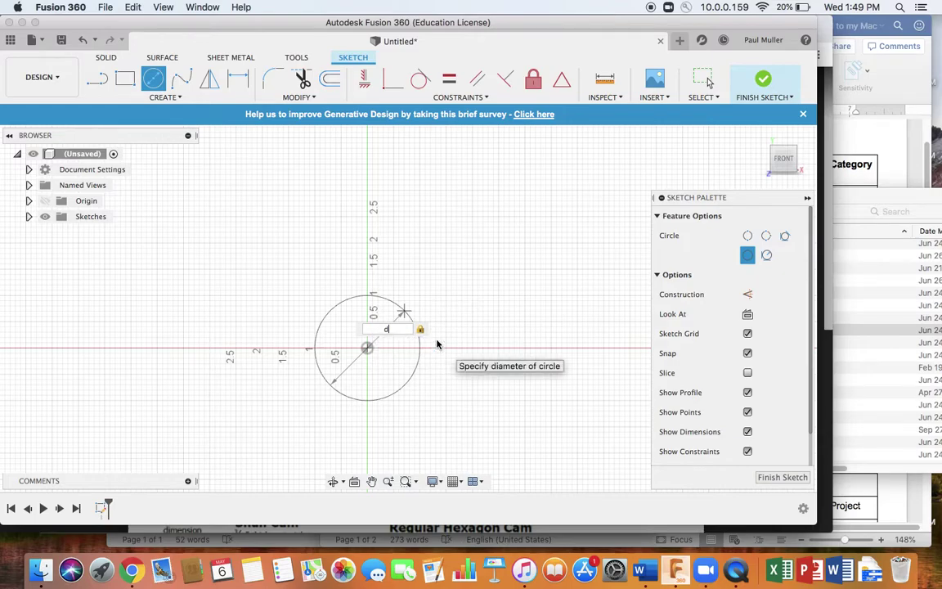
{"action": "key", "text": "Return"}
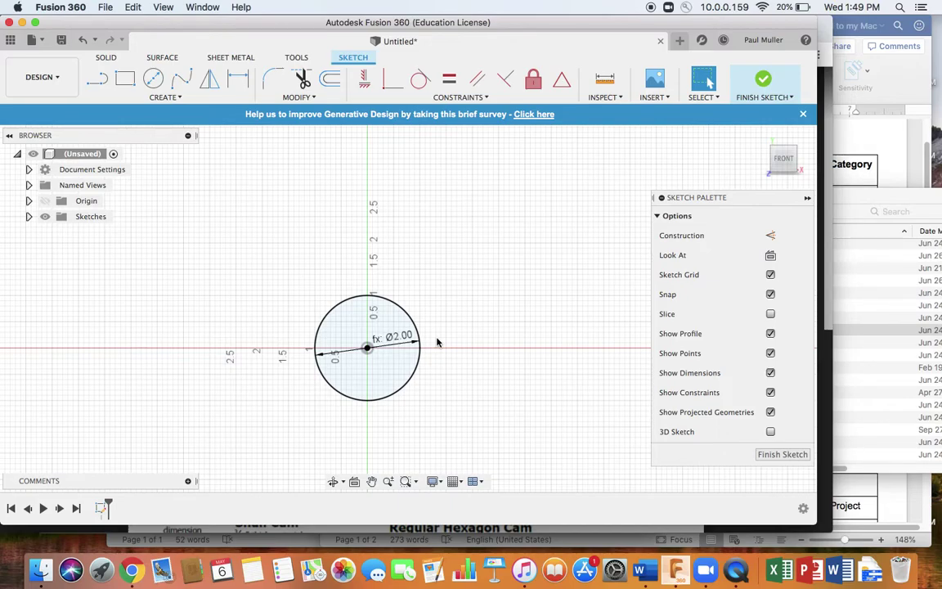
Draw a second center diameter circle above the first one, slightly off the vertical axis, with diameter d1
{"action": "right_click", "coordinate": [403, 234]}
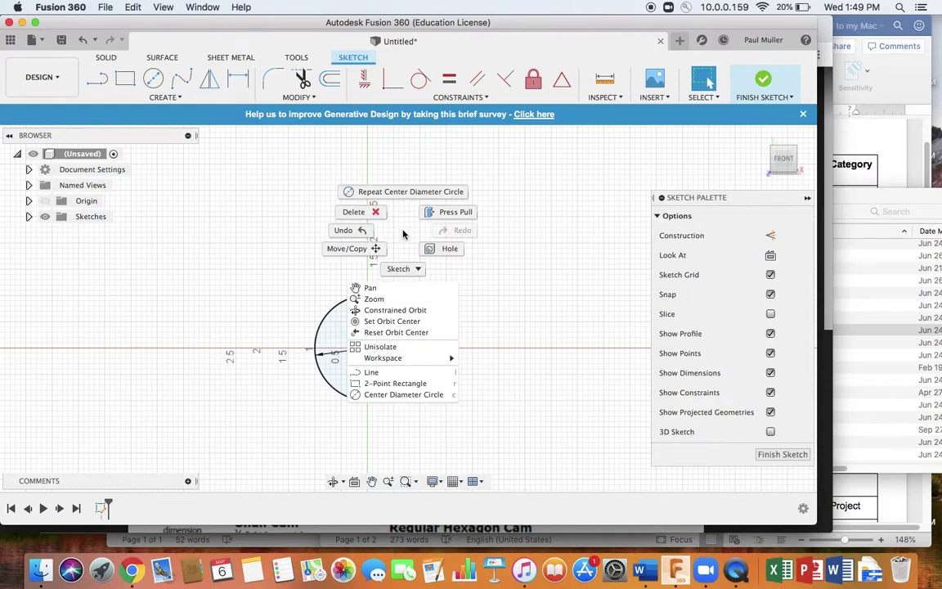
{"action": "left_click", "coordinate": [411, 275]}
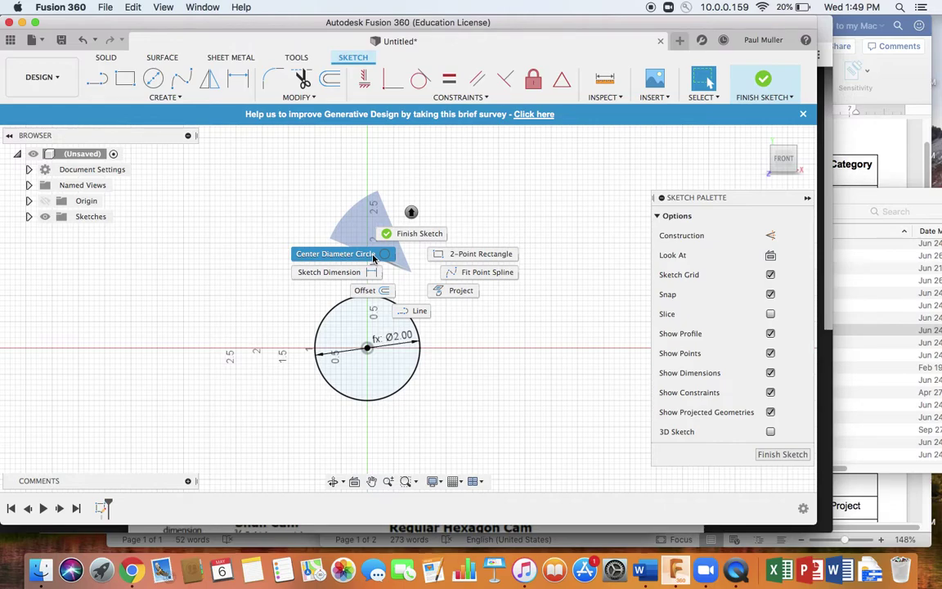
{"action": "left_click", "coordinate": [374, 259]}
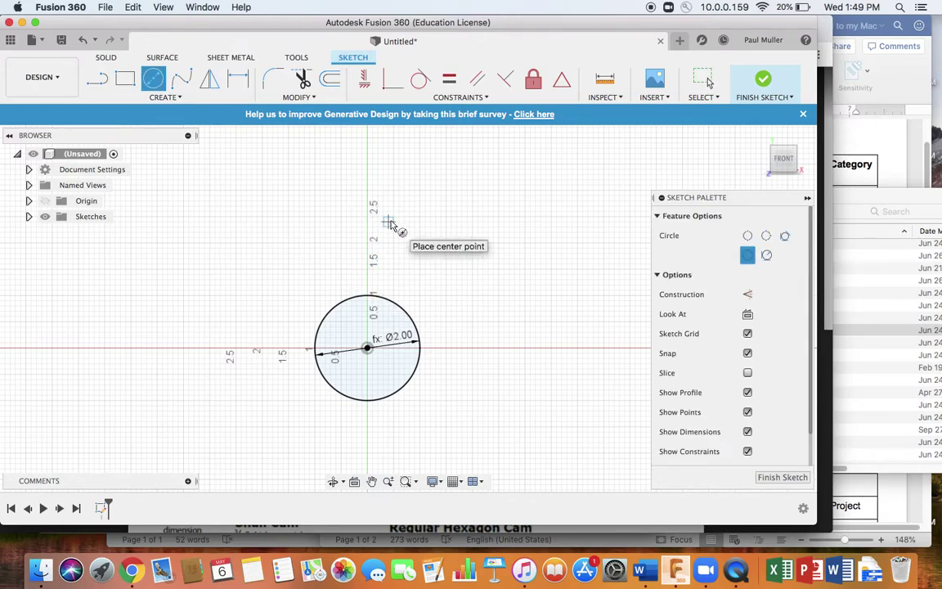
{"action": "left_click", "coordinate": [388, 221]}
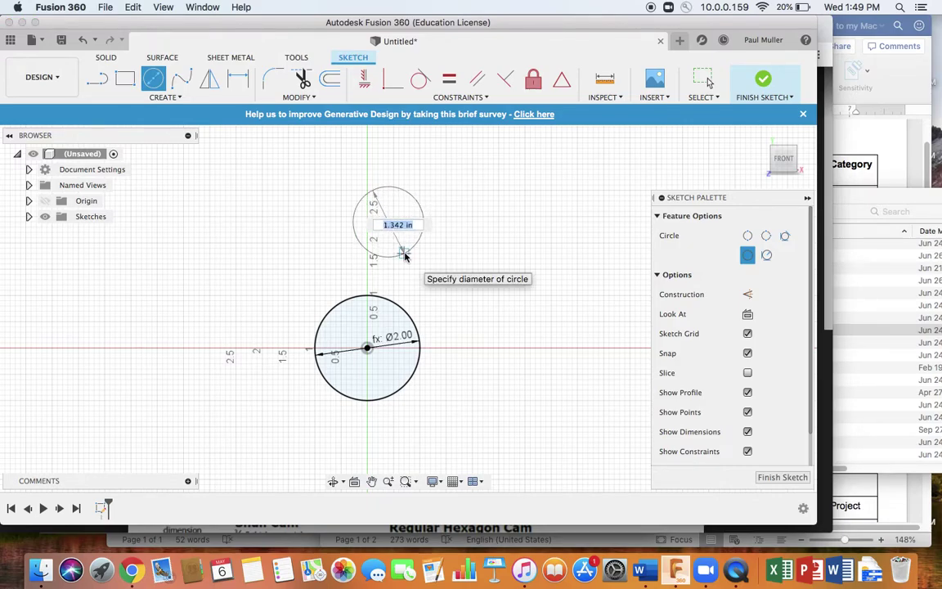
{"action": "type", "text": "d"}
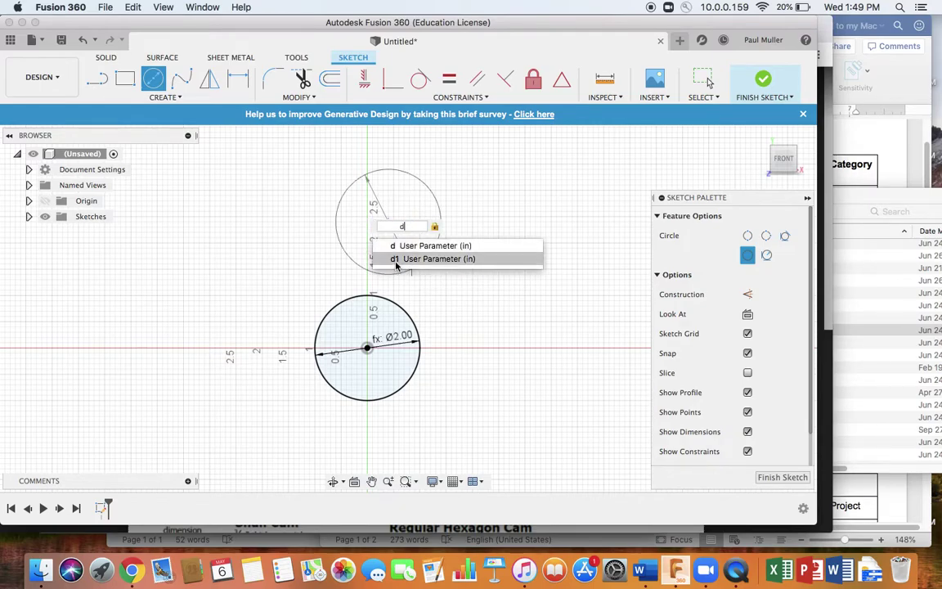
{"action": "left_click", "coordinate": [401, 259]}
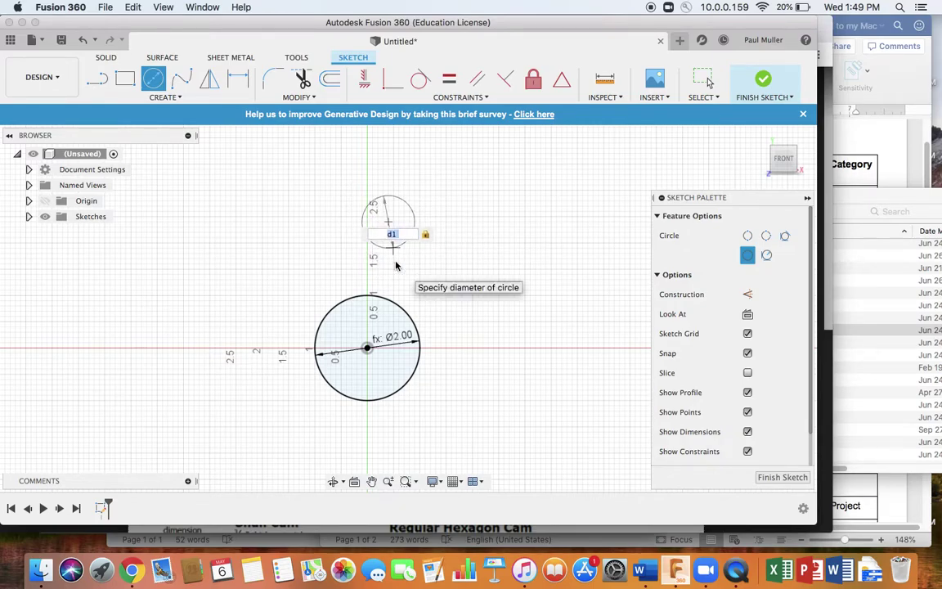
{"action": "key", "text": "Return"}
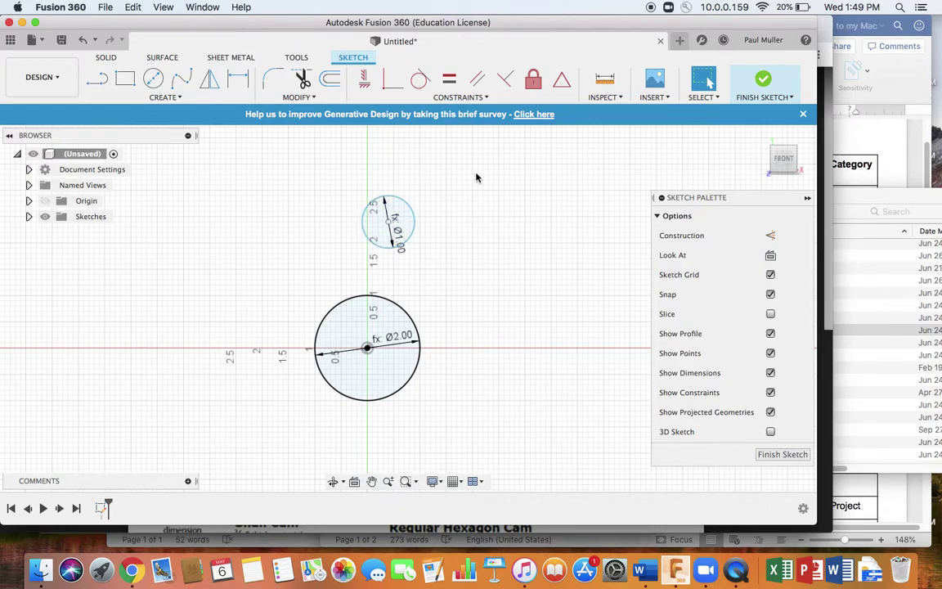
Align the small circle's center vertically with the large circle's center using a Horizontal/Vertical constraint
{"action": "left_click", "coordinate": [365, 82]}
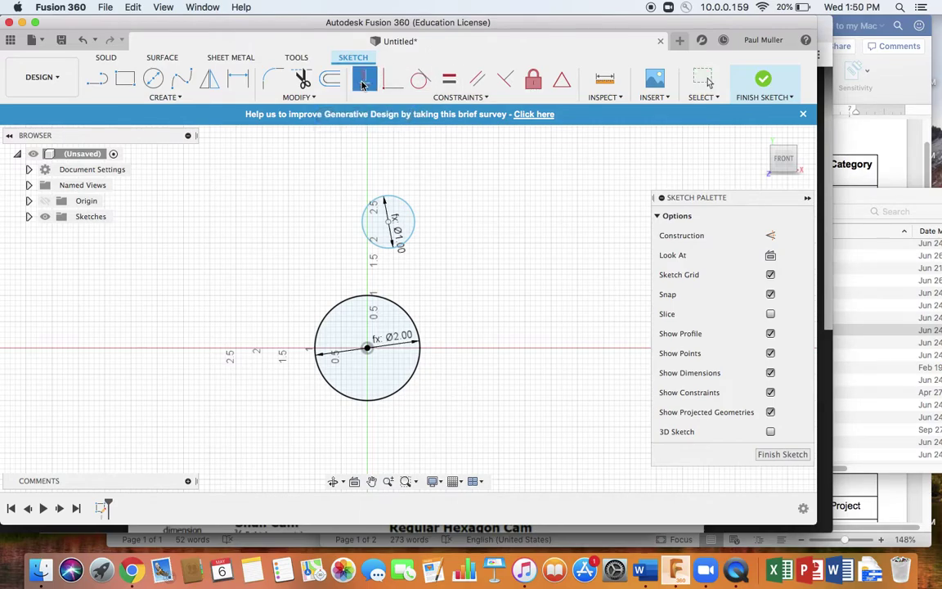
{"action": "left_click", "coordinate": [389, 220]}
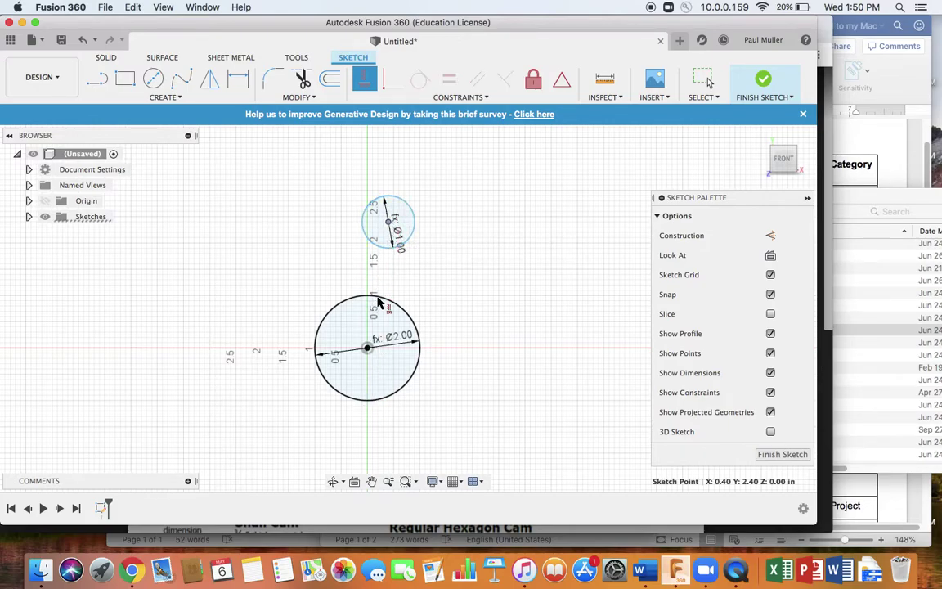
{"action": "left_click", "coordinate": [367, 349]}
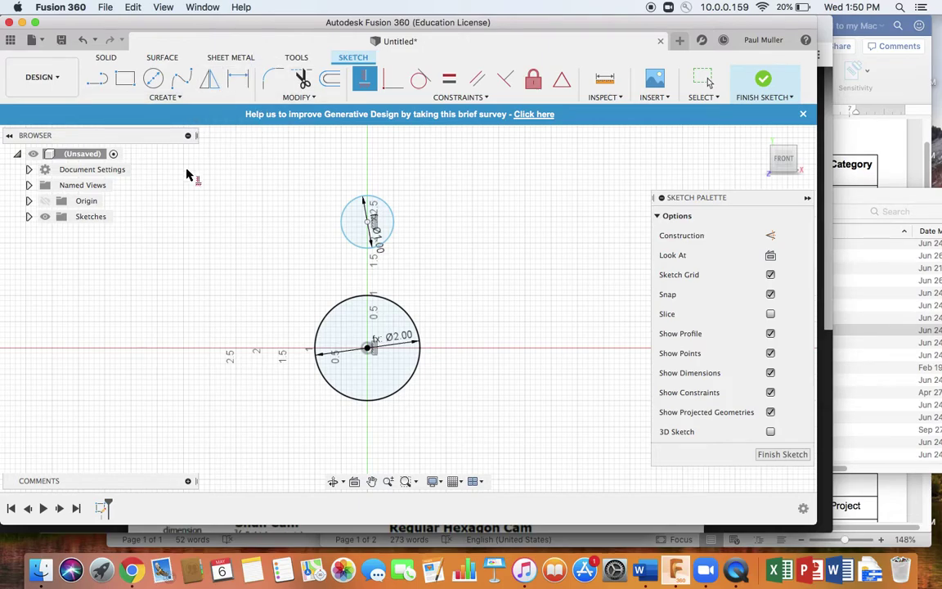
Dimension the vertical distance between the two circle centers and set it to the parameter d1
{"action": "left_click", "coordinate": [239, 81]}
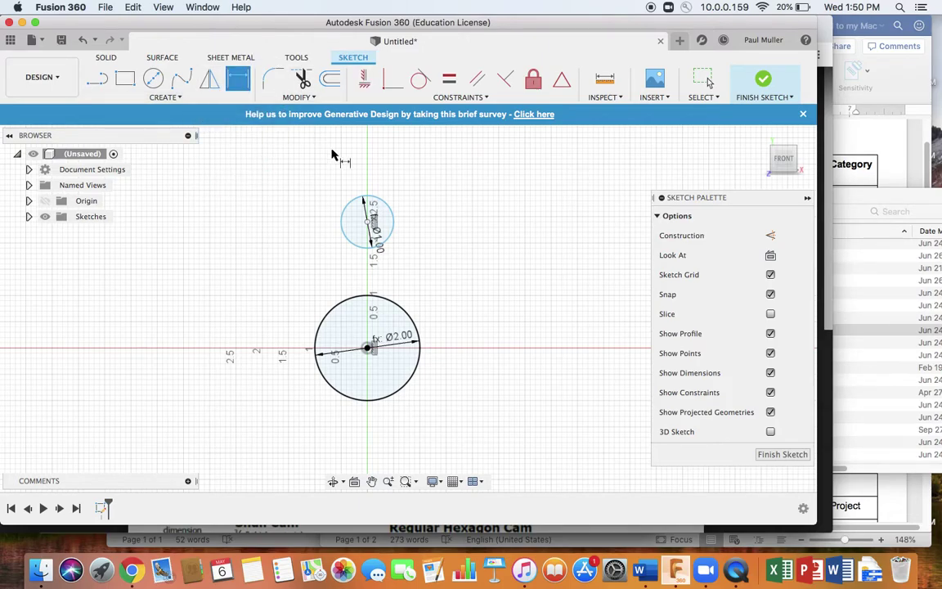
{"action": "left_click", "coordinate": [370, 225]}
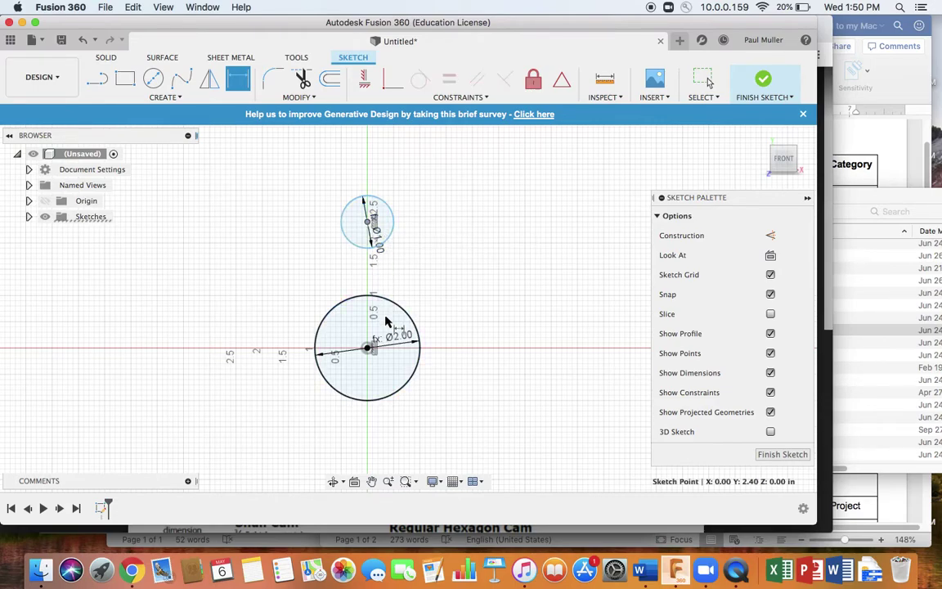
{"action": "left_click", "coordinate": [370, 350]}
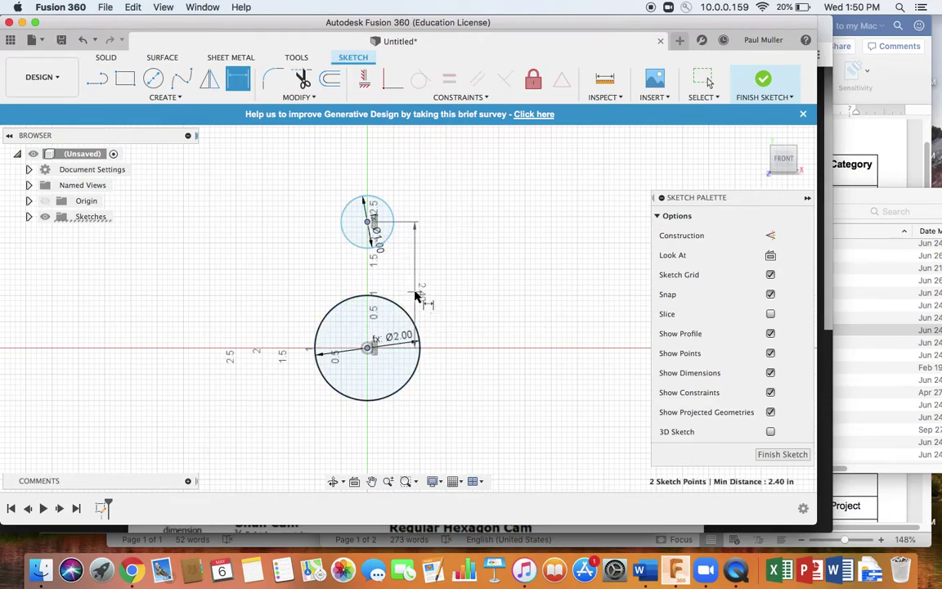
{"action": "left_click", "coordinate": [506, 287]}
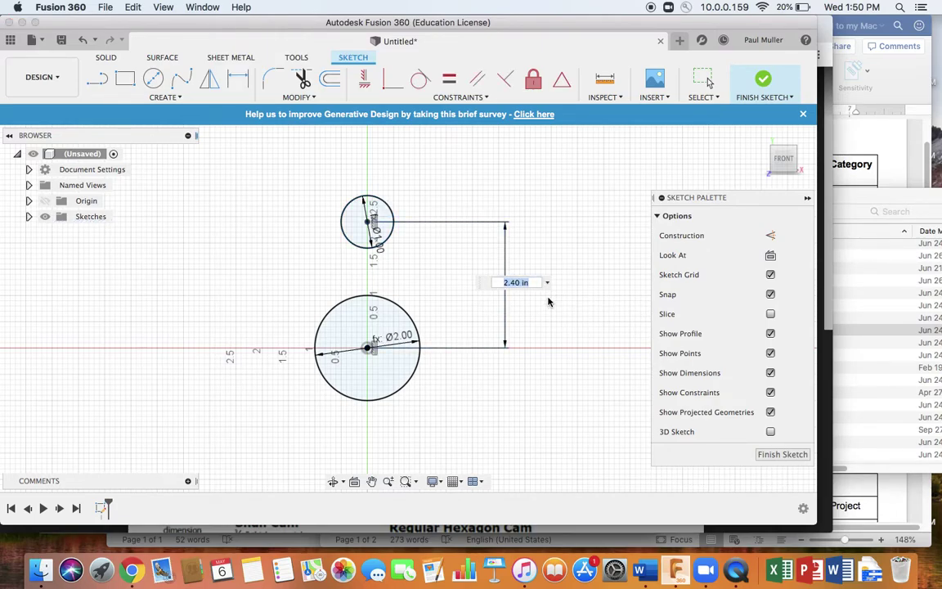
{"action": "type", "text": "d"}
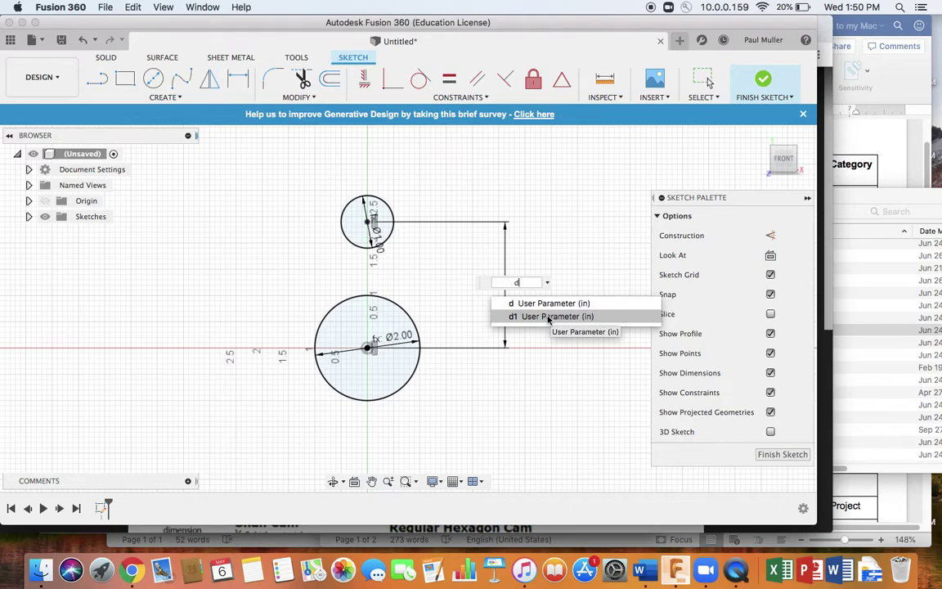
{"action": "left_click", "coordinate": [548, 318]}
{"action": "key", "text": "Return"}
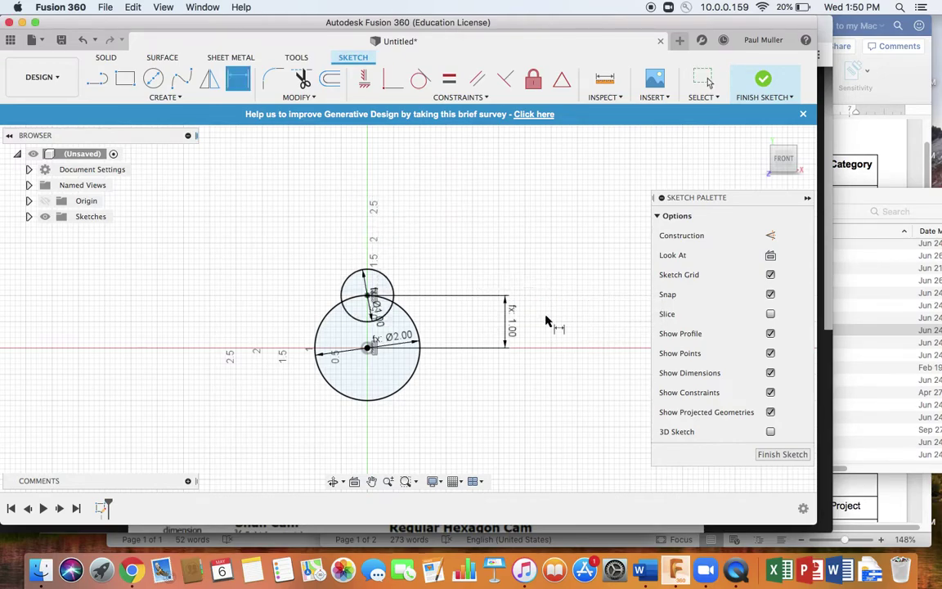
Draw two slanted lines, each about 1 in long, joining the small circle to the large circle on both sides
{"action": "scroll", "coordinate": [470, 313], "scroll_direction": "up", "scroll_amount": 3}
{"action": "scroll", "coordinate": [466, 313], "scroll_direction": "up", "scroll_amount": 1}
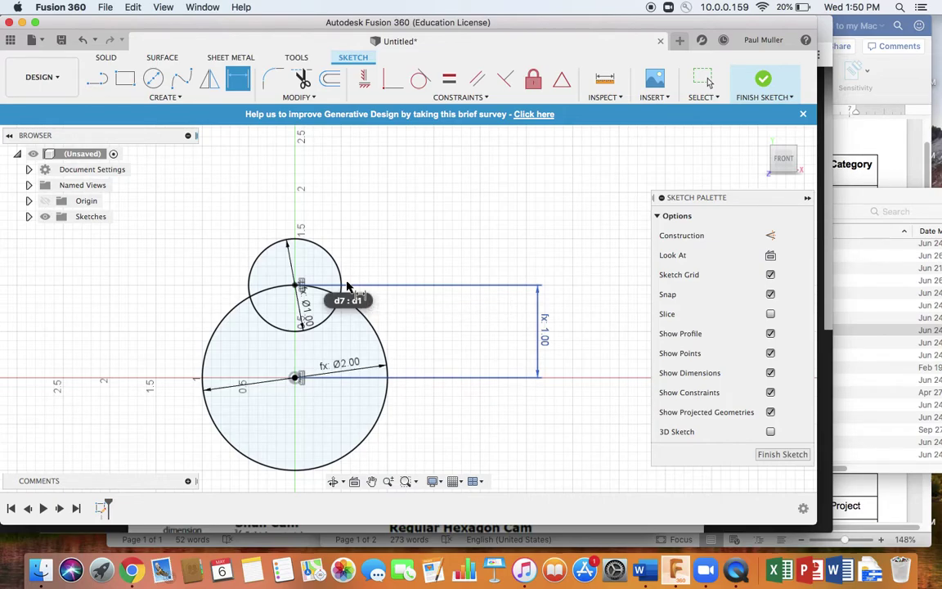
{"action": "right_click", "coordinate": [355, 204]}
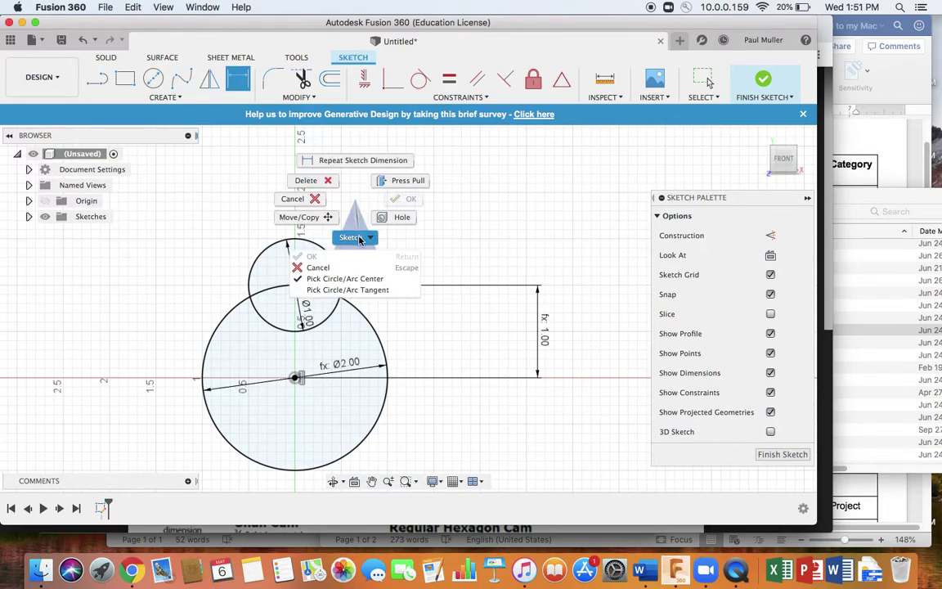
{"action": "left_click", "coordinate": [358, 237]}
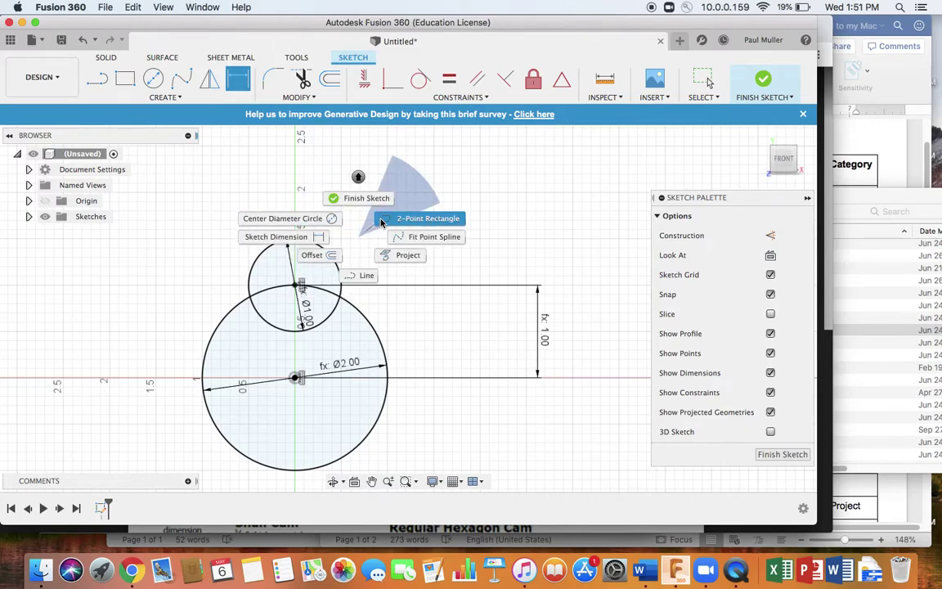
{"action": "left_click", "coordinate": [370, 277]}
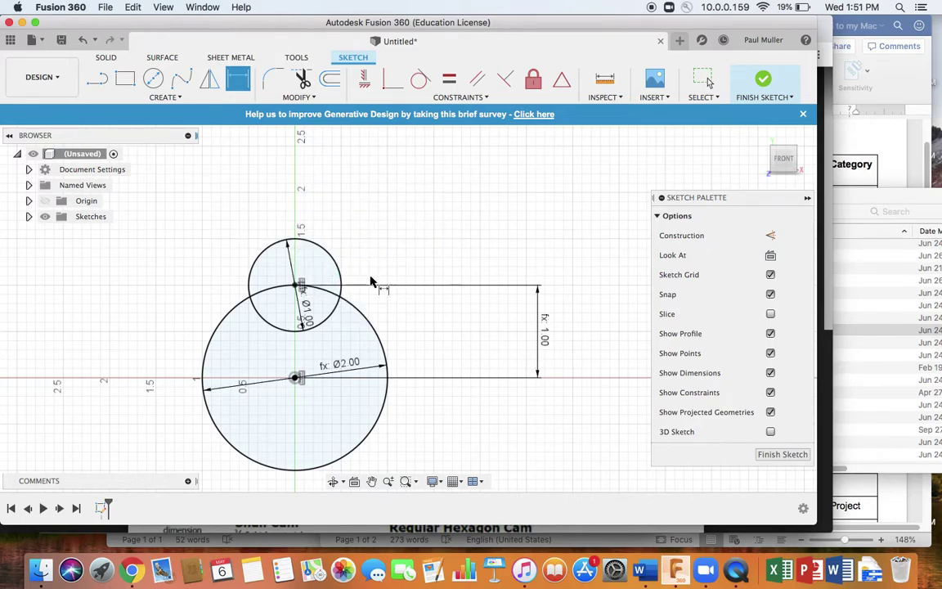
{"action": "left_click", "coordinate": [249, 276]}
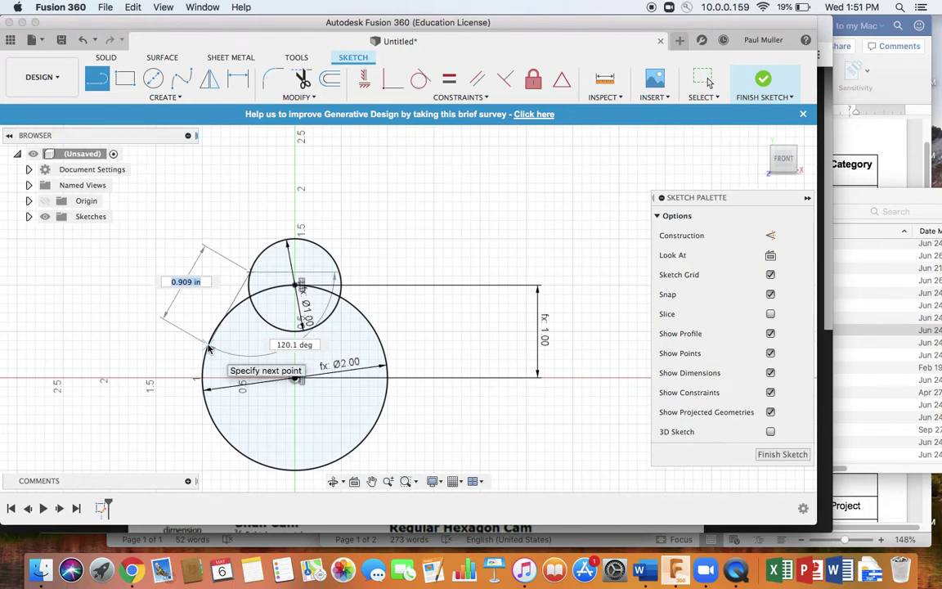
{"action": "left_click", "coordinate": [211, 340]}
{"action": "key", "text": "Escape"}
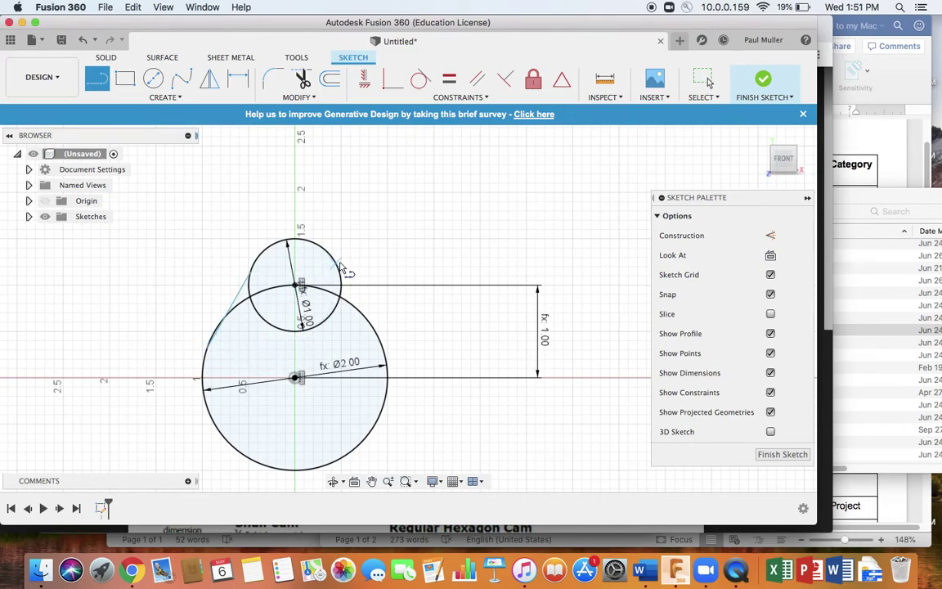
{"action": "left_click", "coordinate": [339, 271]}
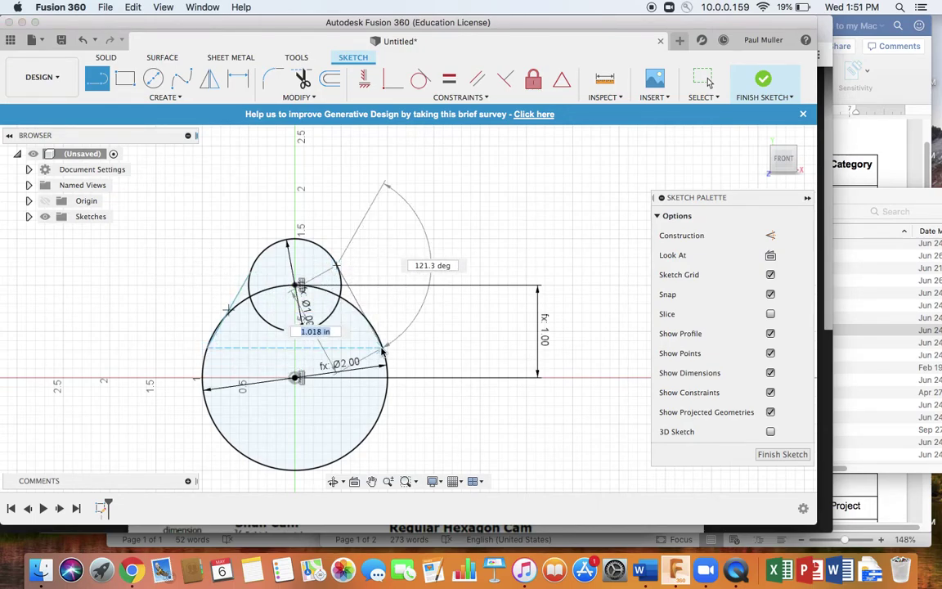
{"action": "left_click", "coordinate": [383, 335]}
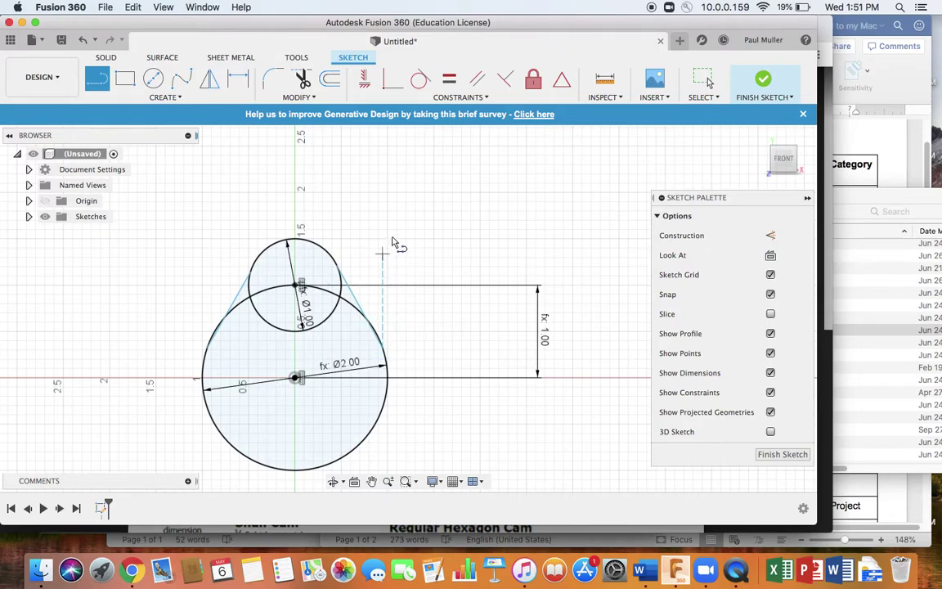
Apply a Tangent constraint between the left slanted line and the small upper circle
{"action": "left_click", "coordinate": [421, 80]}
{"action": "scroll", "coordinate": [287, 281], "scroll_direction": "up", "scroll_amount": 5}
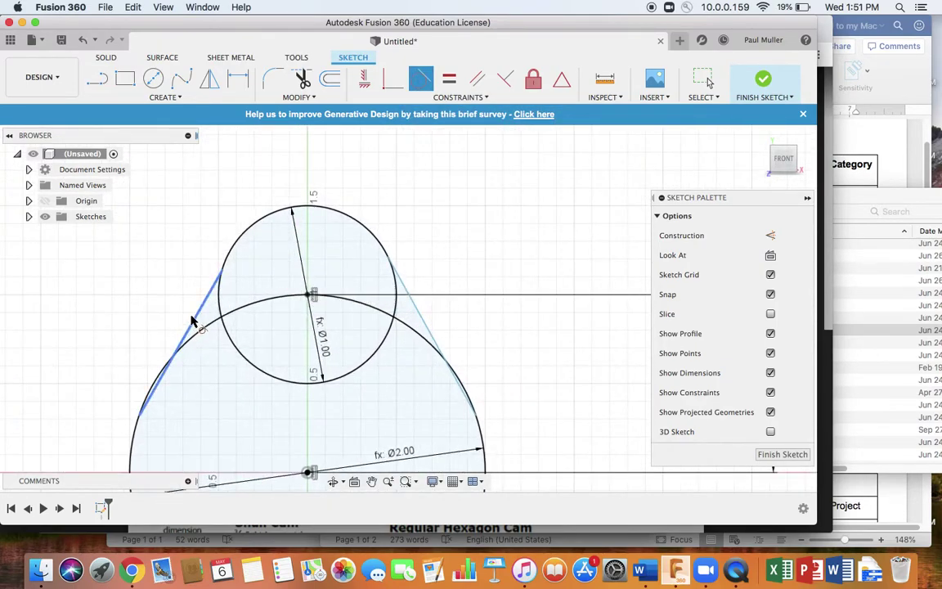
{"action": "left_click", "coordinate": [213, 296]}
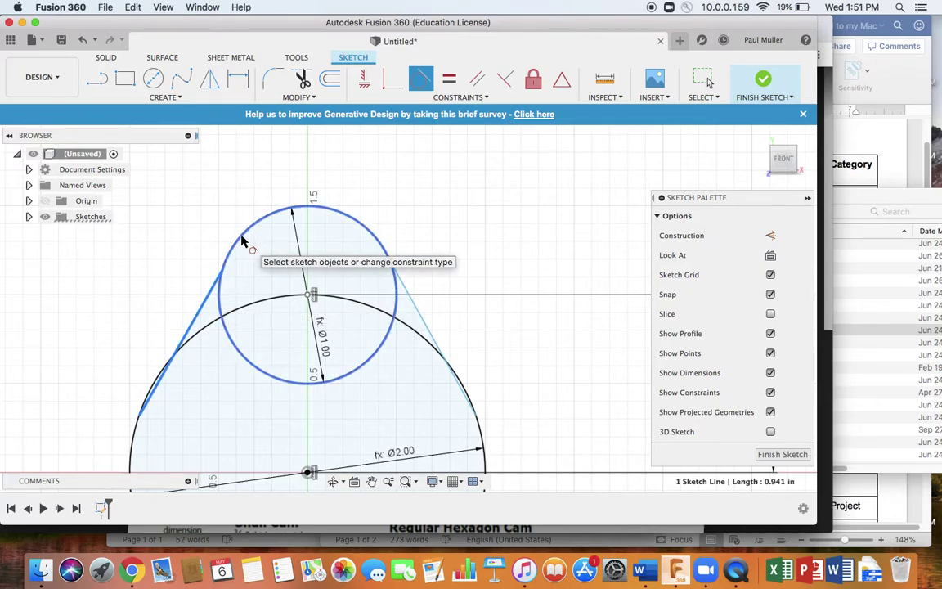
{"action": "left_click", "coordinate": [221, 245]}
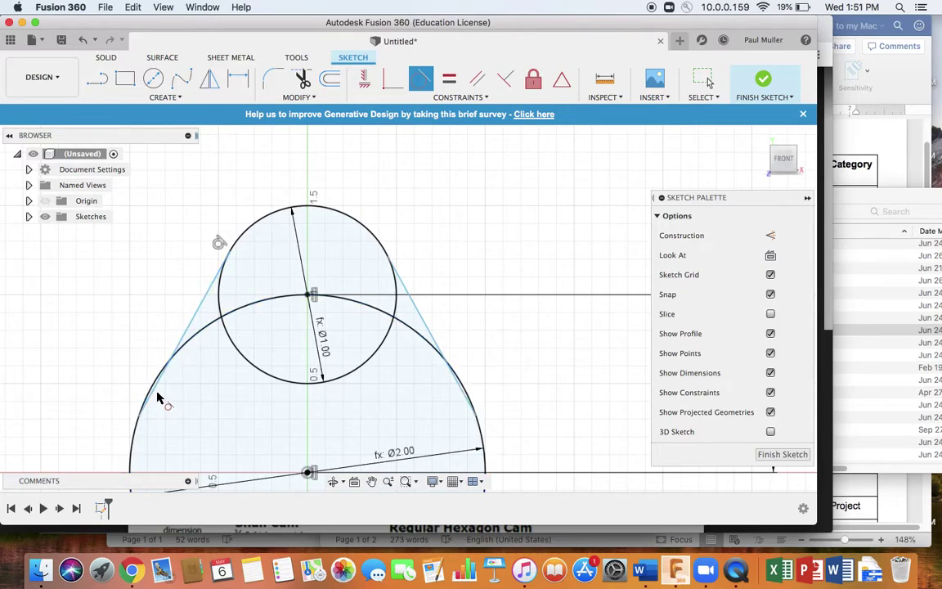
Apply a Tangent constraint between the left slanted line and the large lower circle
{"action": "left_click", "coordinate": [135, 448]}
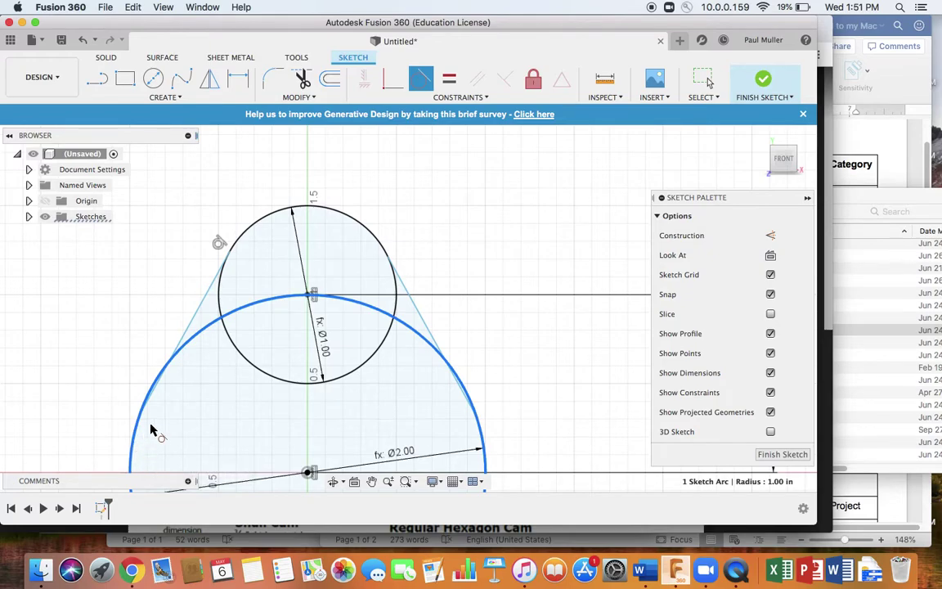
{"action": "left_click", "coordinate": [181, 346]}
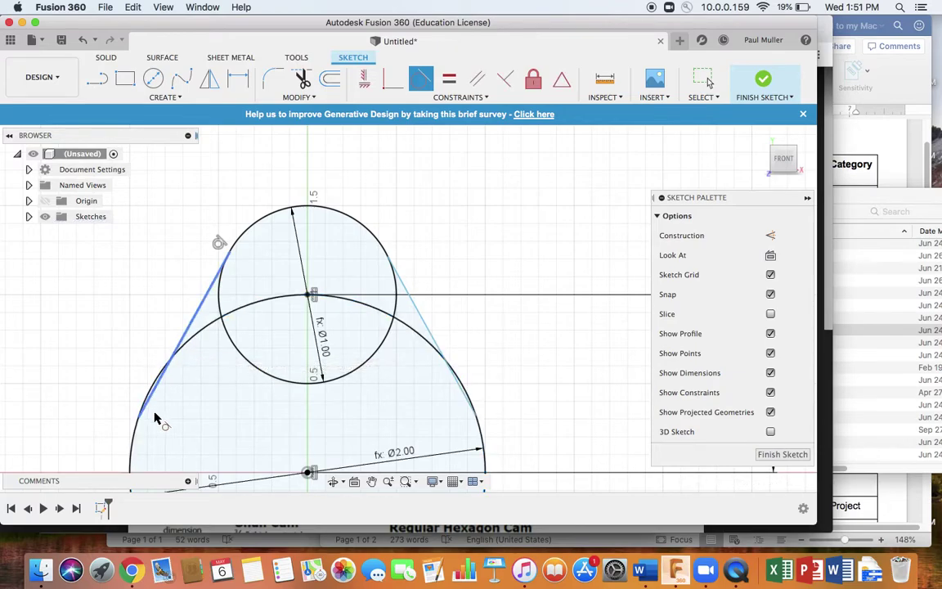
{"action": "left_click", "coordinate": [137, 445]}
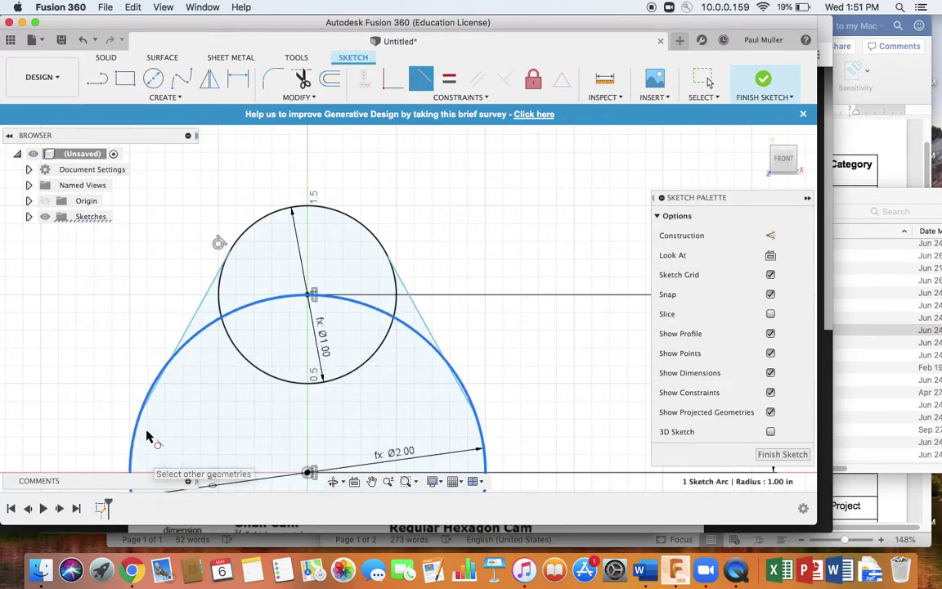
{"action": "scroll", "coordinate": [176, 390], "scroll_direction": "down", "scroll_amount": 2}
{"action": "scroll", "coordinate": [171, 390], "scroll_direction": "up", "scroll_amount": 3}
{"action": "scroll", "coordinate": [167, 391], "scroll_direction": "up", "scroll_amount": 4}
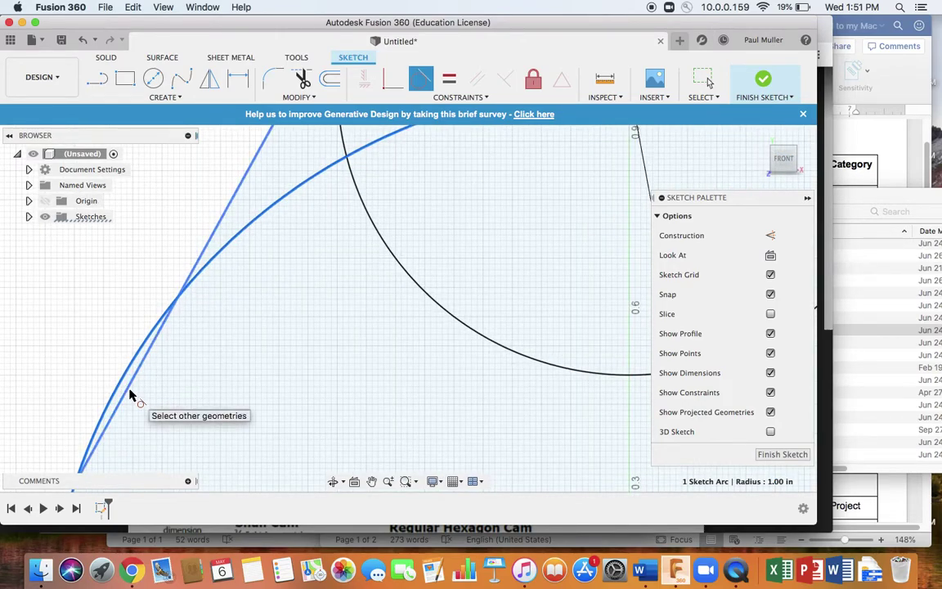
{"action": "left_click", "coordinate": [129, 395]}
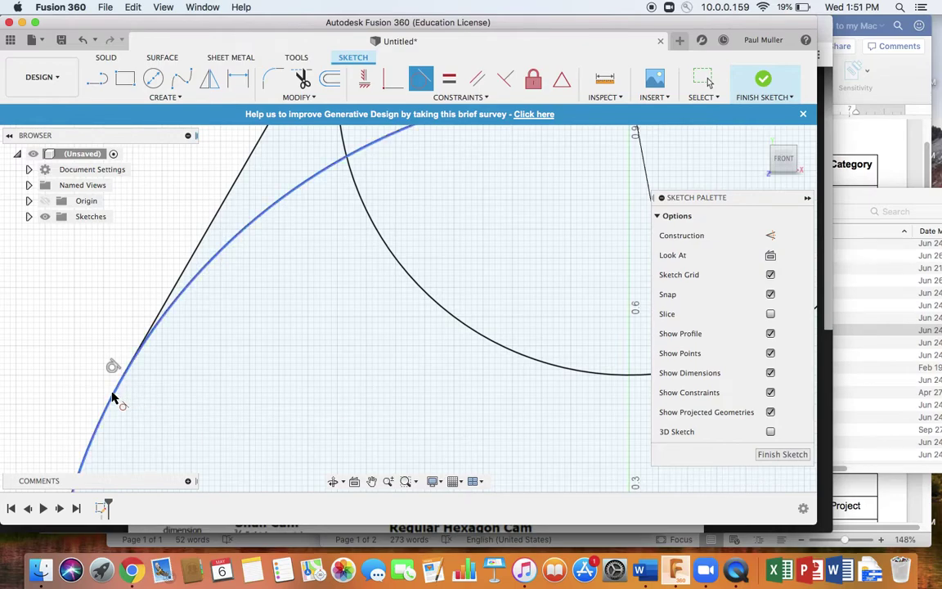
Make the right slanted line tangent to both the small upper circle and the large lower circle
{"action": "scroll", "coordinate": [210, 293], "scroll_direction": "down", "scroll_amount": 2}
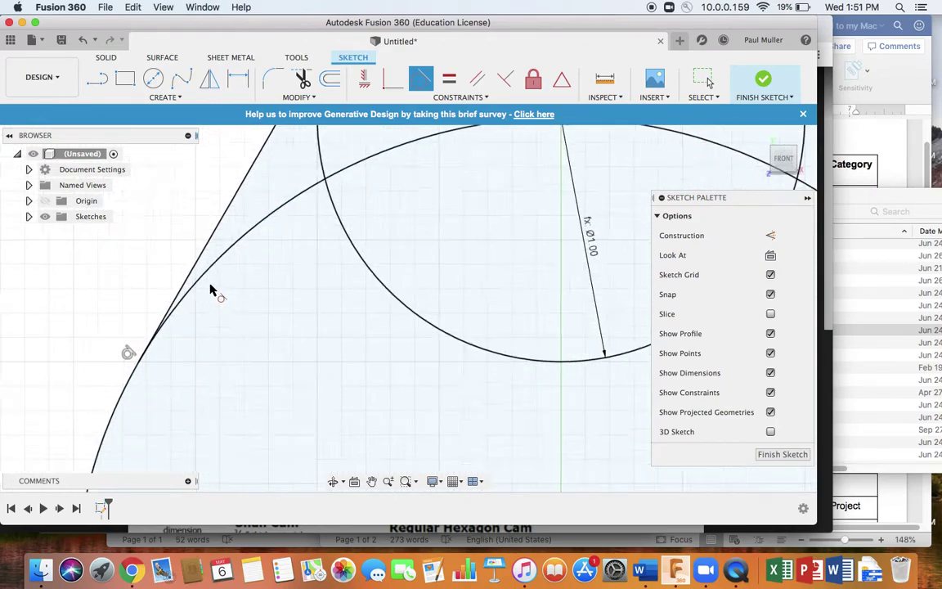
{"action": "scroll", "coordinate": [210, 290], "scroll_direction": "up", "scroll_amount": 1}
{"action": "scroll", "coordinate": [210, 289], "scroll_direction": "down", "scroll_amount": 2}
{"action": "scroll", "coordinate": [210, 289], "scroll_direction": "down", "scroll_amount": 3}
{"action": "scroll", "coordinate": [208, 287], "scroll_direction": "up", "scroll_amount": 1}
{"action": "scroll", "coordinate": [208, 285], "scroll_direction": "down", "scroll_amount": 2}
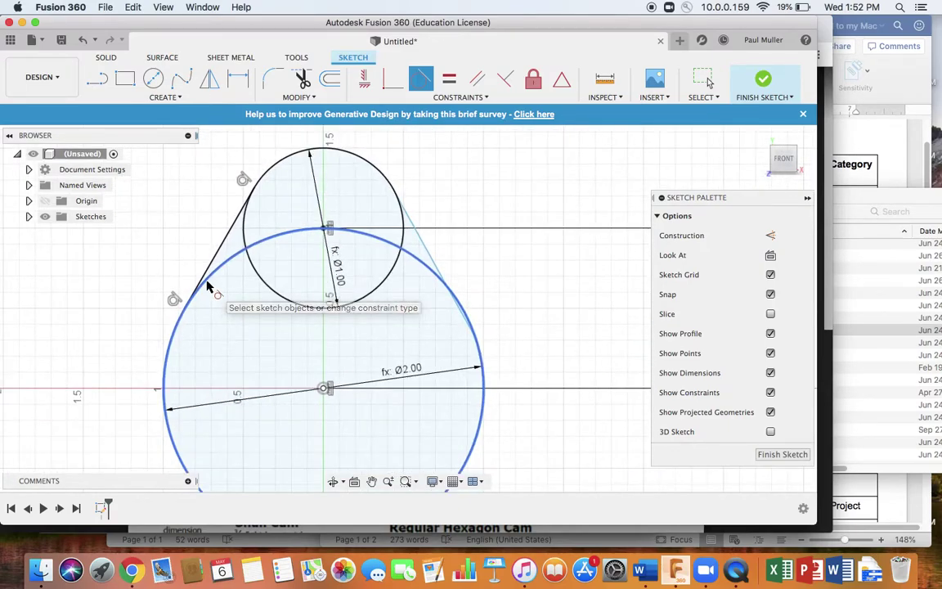
{"action": "scroll", "coordinate": [226, 278], "scroll_direction": "up", "scroll_amount": 1}
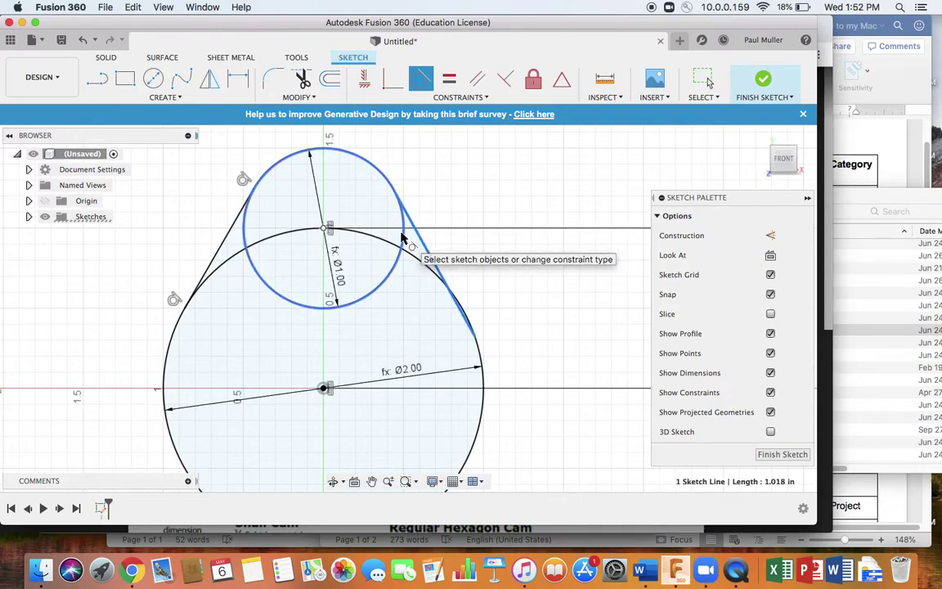
{"action": "scroll", "coordinate": [472, 294], "scroll_direction": "down", "scroll_amount": 5}
{"action": "scroll", "coordinate": [462, 294], "scroll_direction": "up", "scroll_amount": 5}
{"action": "scroll", "coordinate": [462, 296], "scroll_direction": "up", "scroll_amount": 6}
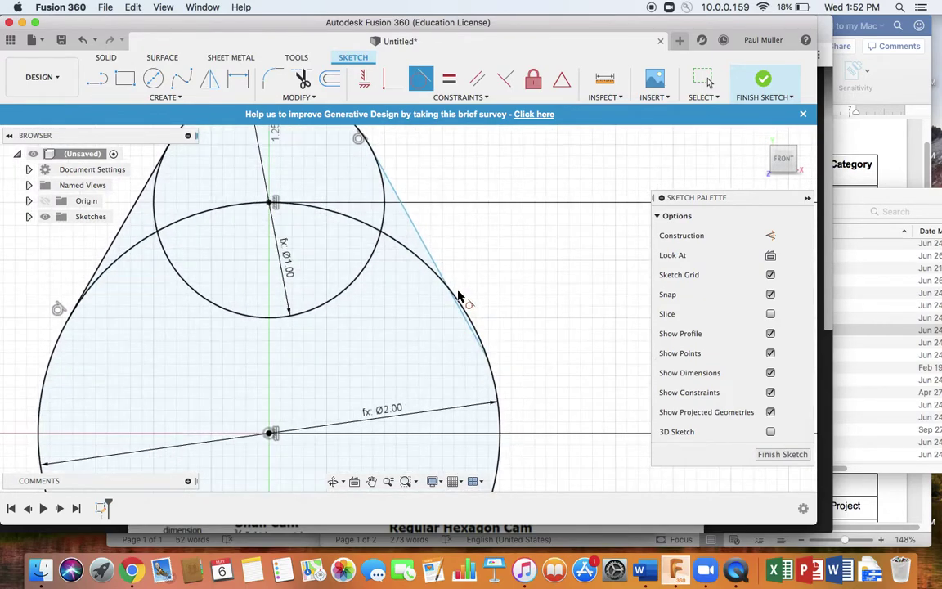
{"action": "left_click", "coordinate": [489, 376]}
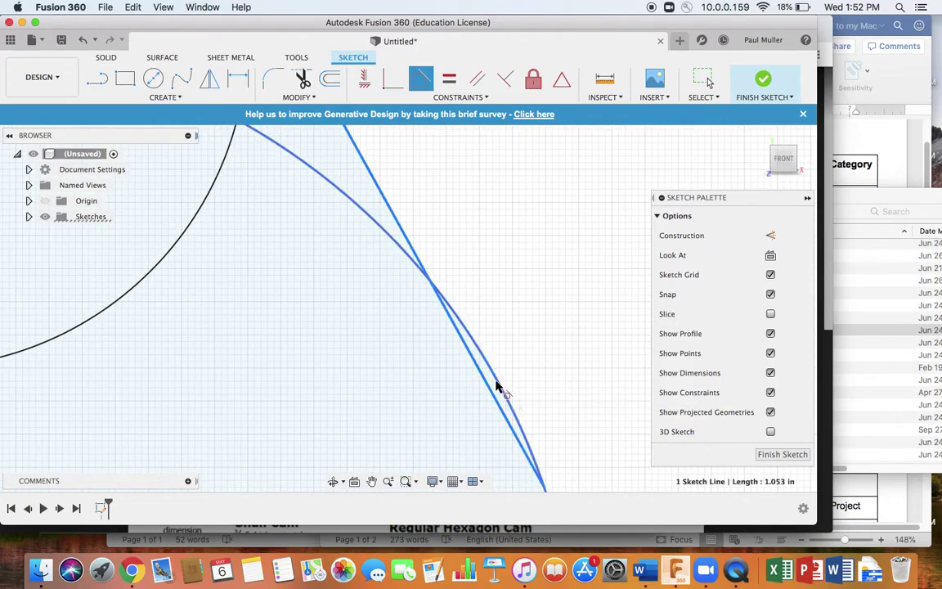
{"action": "left_click", "coordinate": [493, 381]}
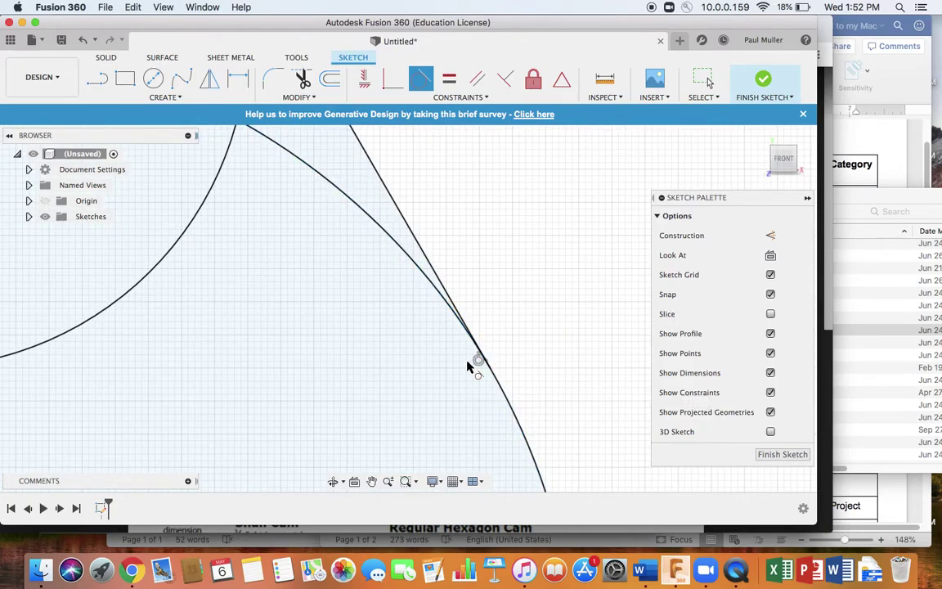
Trim the inner arcs of both circles so only the pear outline remains, and finish the sketch
{"action": "scroll", "coordinate": [426, 356], "scroll_direction": "down", "scroll_amount": 6}
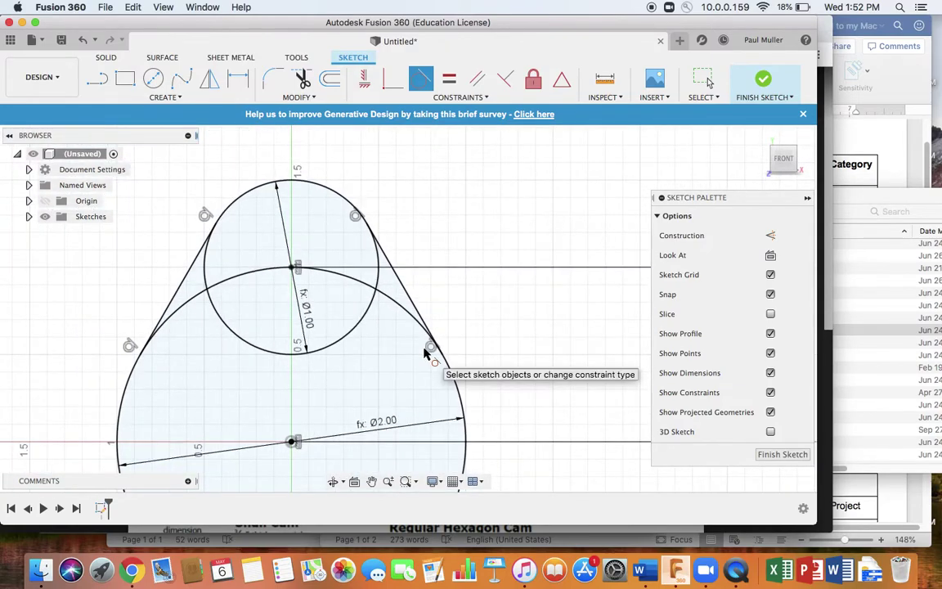
{"action": "scroll", "coordinate": [425, 352], "scroll_direction": "down", "scroll_amount": 2}
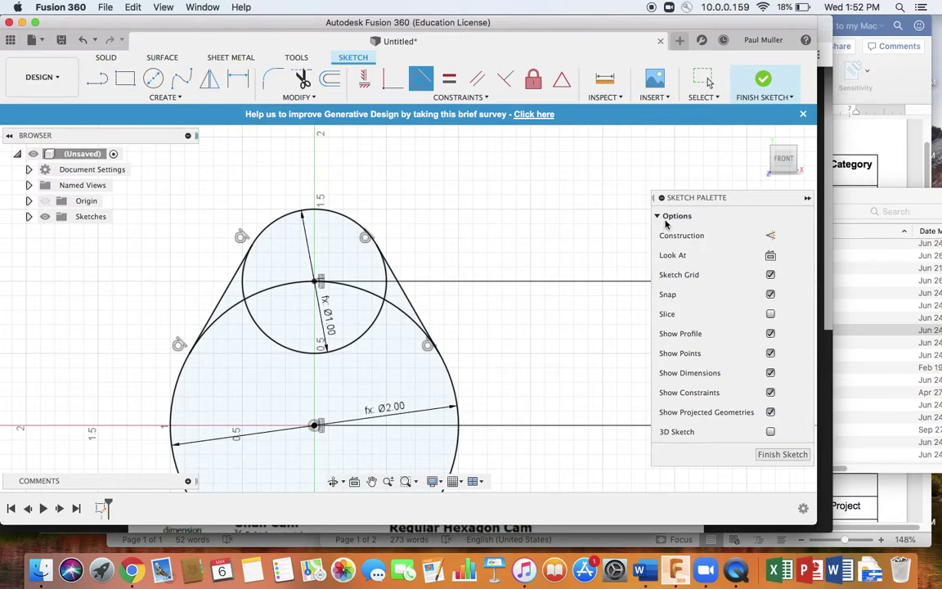
{"action": "left_click", "coordinate": [303, 80]}
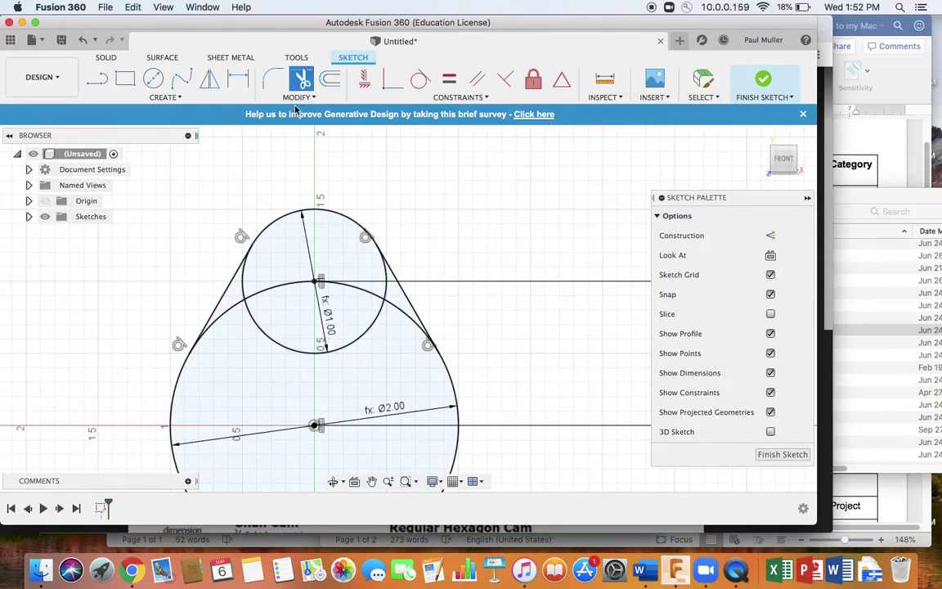
{"action": "left_click", "coordinate": [271, 340]}
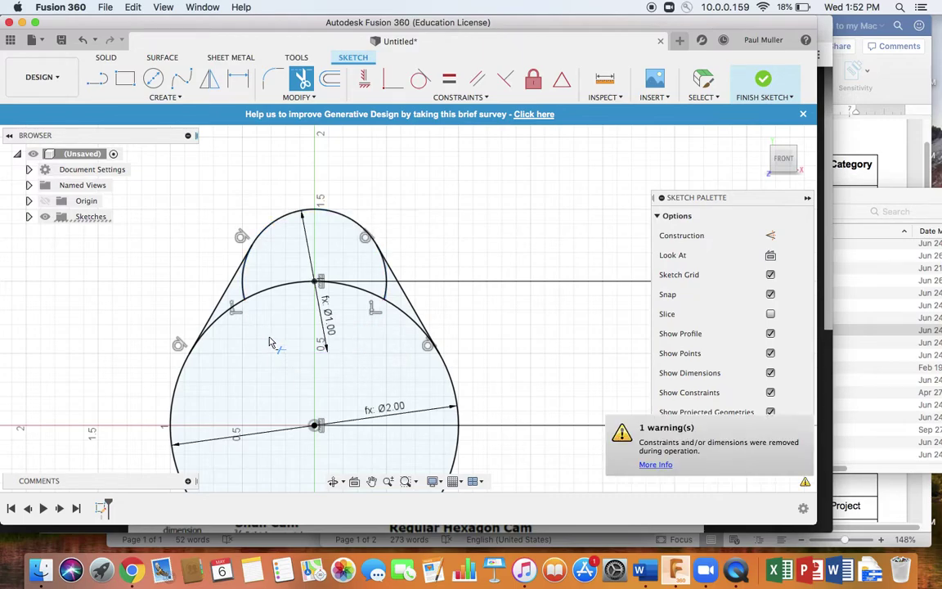
{"action": "left_click", "coordinate": [244, 287]}
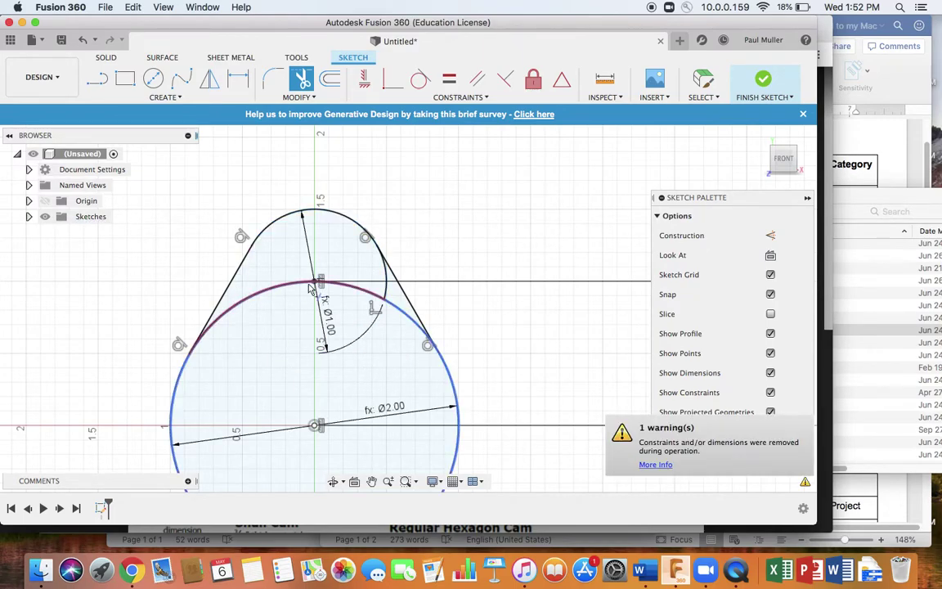
{"action": "left_click", "coordinate": [390, 296]}
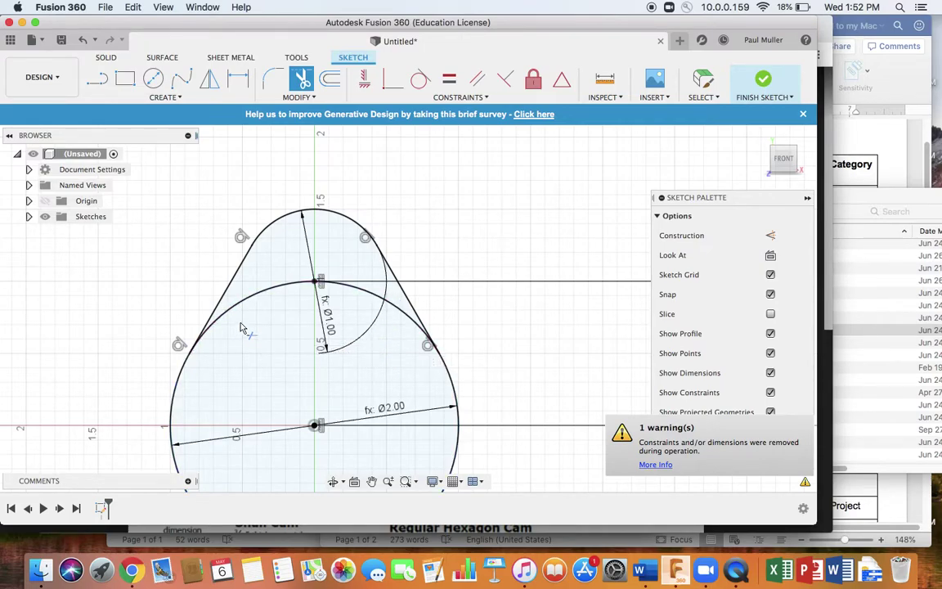
{"action": "left_click", "coordinate": [254, 302]}
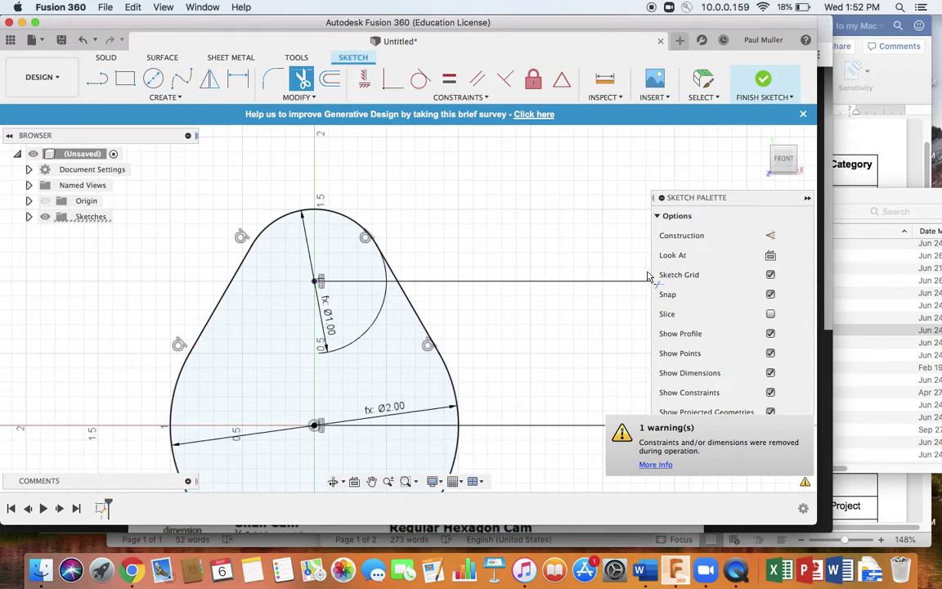
{"action": "left_click", "coordinate": [763, 79]}
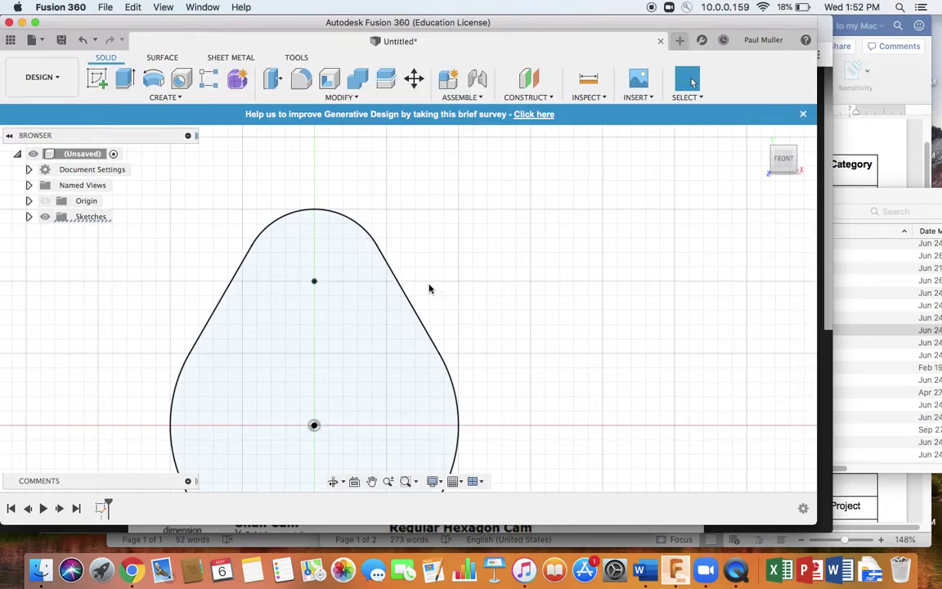
Extrude the pear profile to one side as a new body with the user parameter t as distance, and view it from the front
{"action": "scroll", "coordinate": [433, 290], "scroll_direction": "down", "scroll_amount": 1}
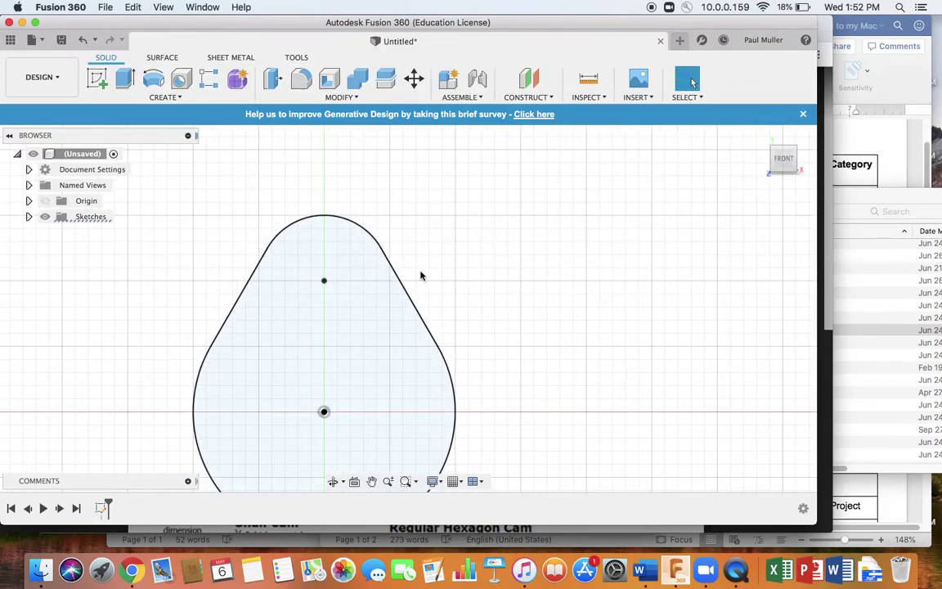
{"action": "scroll", "coordinate": [419, 274], "scroll_direction": "down", "scroll_amount": 2}
{"action": "left_click", "coordinate": [284, 305]}
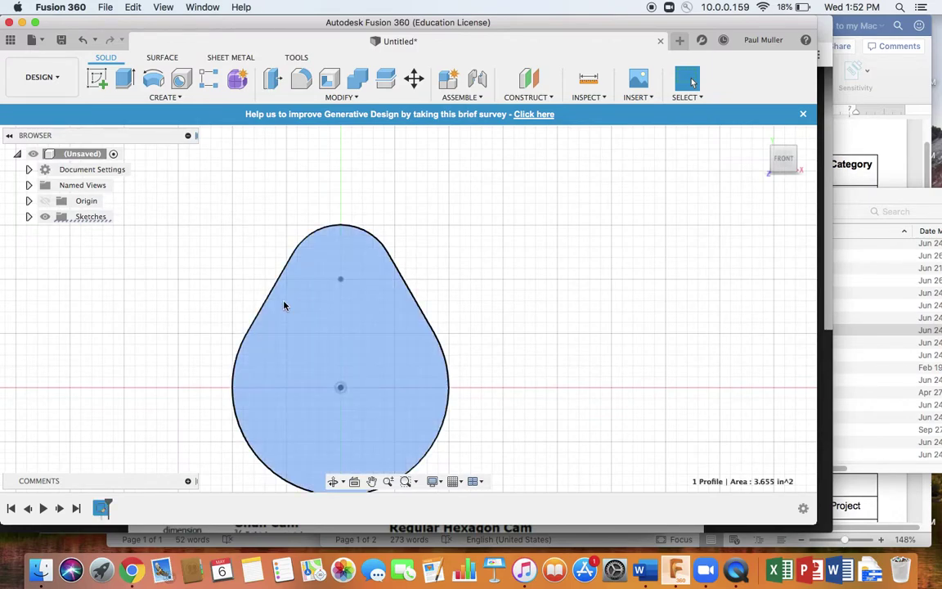
{"action": "left_click", "coordinate": [122, 76]}
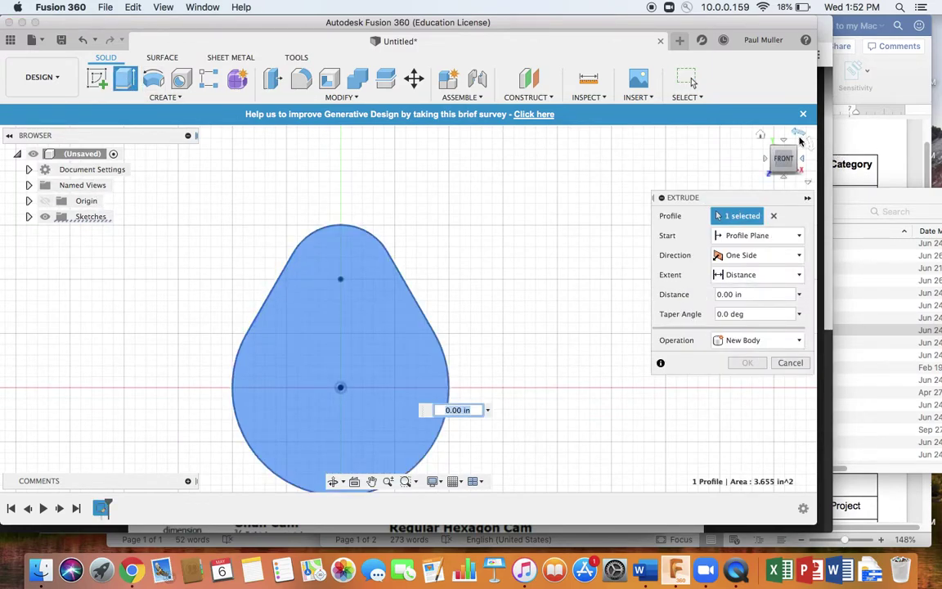
{"action": "left_click", "coordinate": [759, 136]}
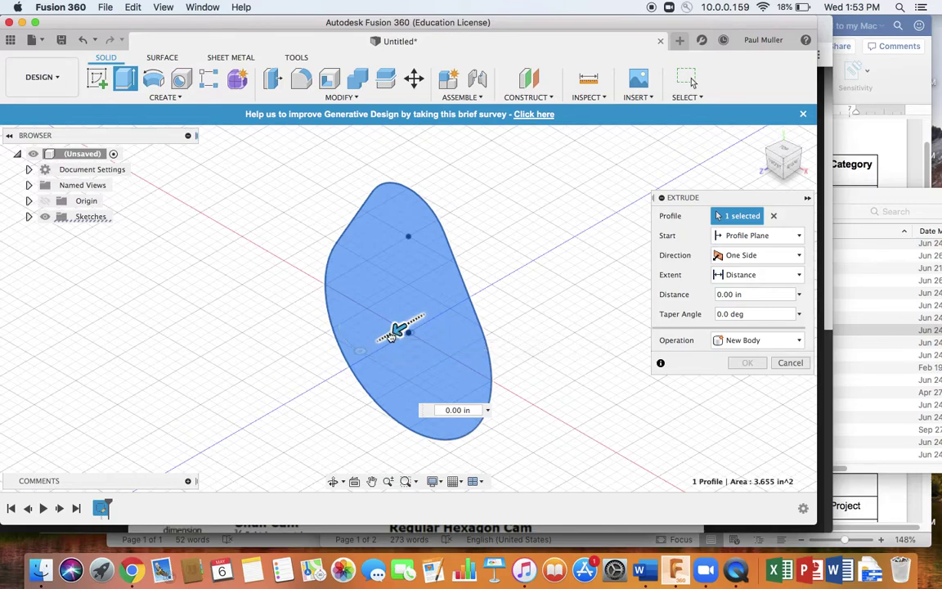
{"action": "left_click_drag", "start_coordinate": [393, 336], "coordinate": [384, 336]}
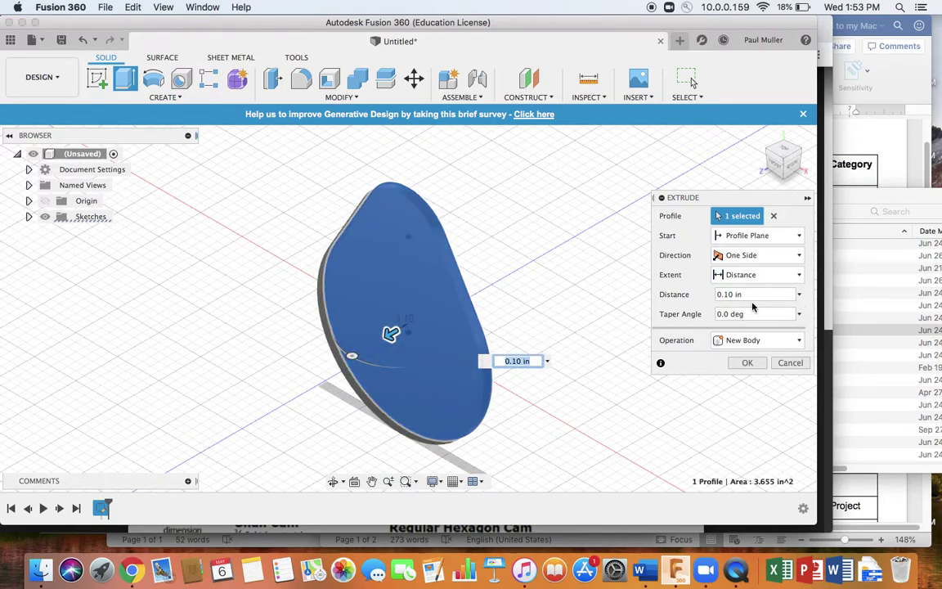
{"action": "left_click", "coordinate": [732, 295]}
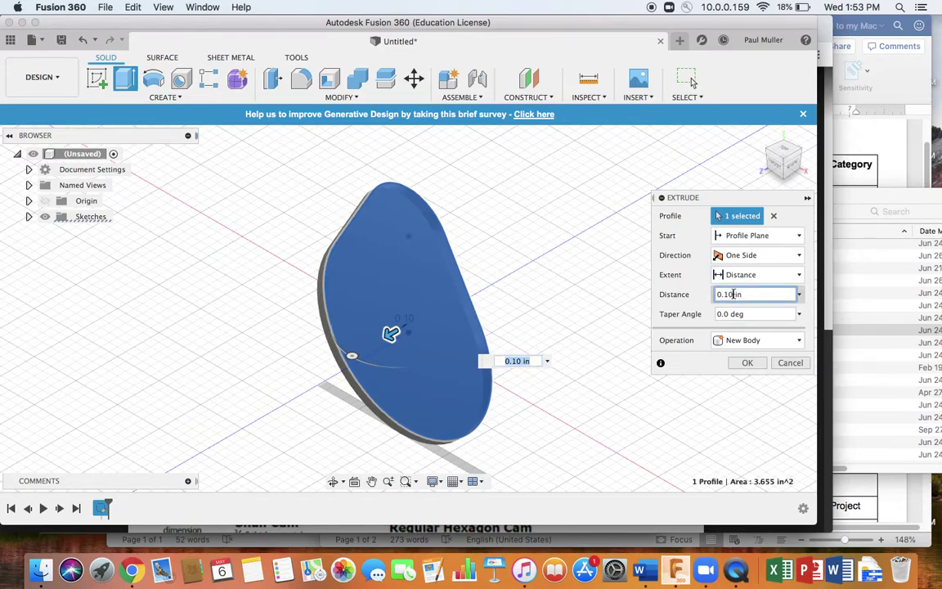
{"action": "left_click_drag", "start_coordinate": [733, 294], "coordinate": [720, 297]}
{"action": "type", "text": "t"}
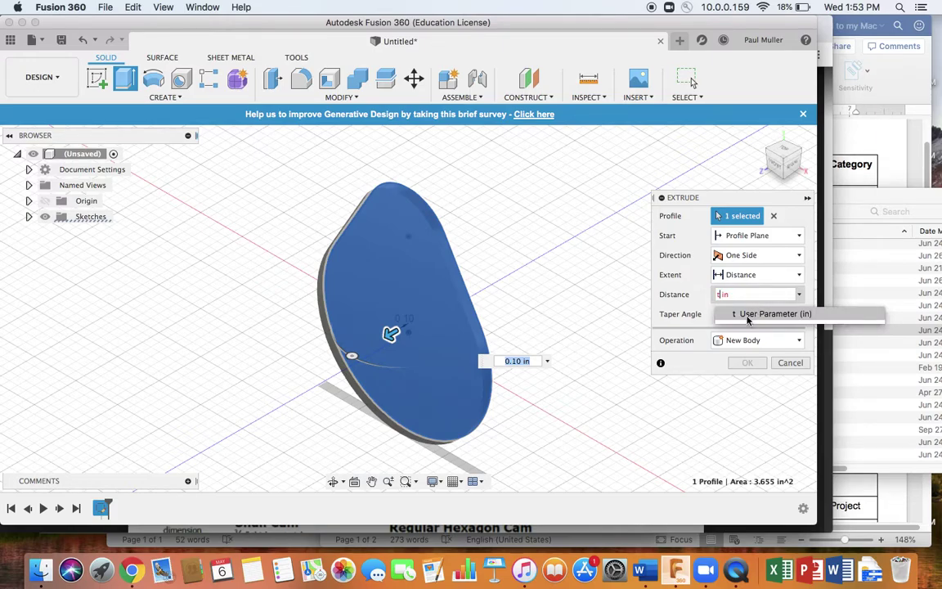
{"action": "left_click", "coordinate": [746, 315]}
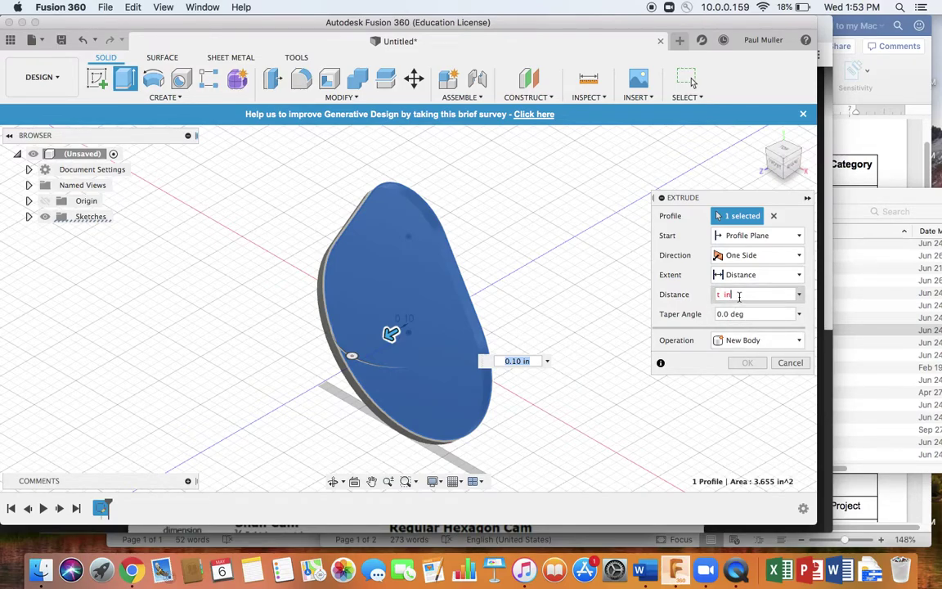
{"action": "left_click", "coordinate": [747, 298]}
{"action": "key", "text": "BackSpace"}
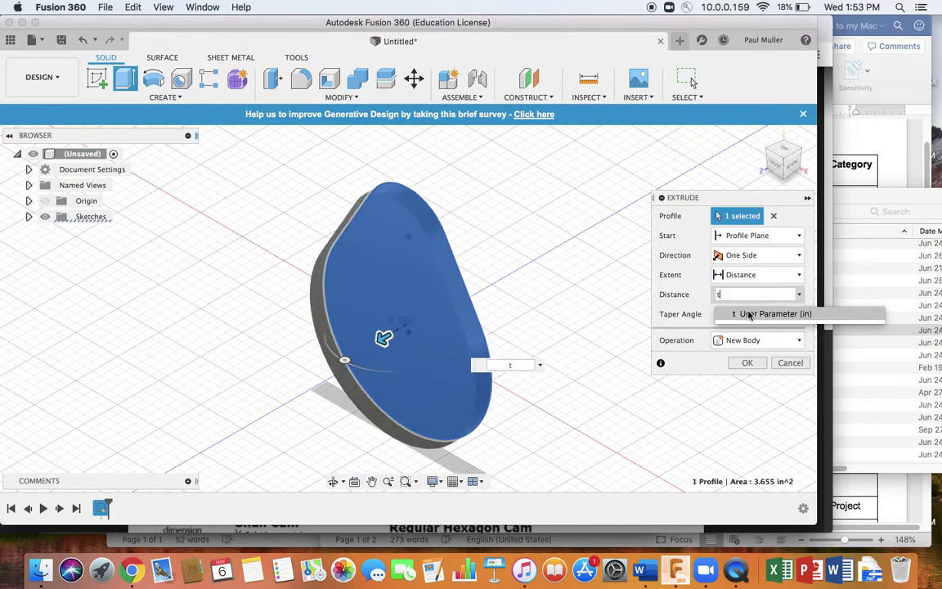
{"action": "left_click", "coordinate": [748, 316]}
{"action": "left_click", "coordinate": [747, 362]}
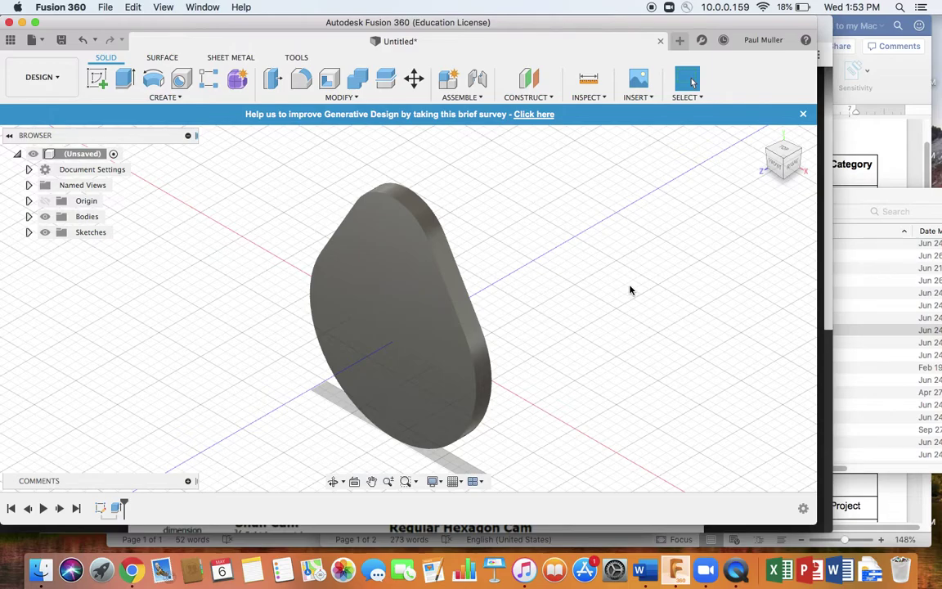
{"action": "left_click", "coordinate": [777, 163]}
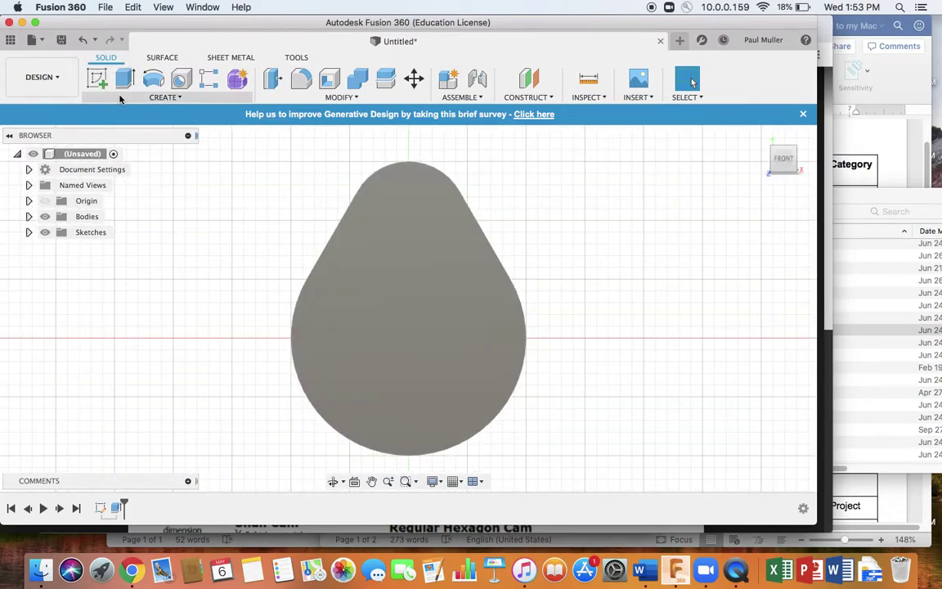
{"action": "right_click", "coordinate": [300, 245]}
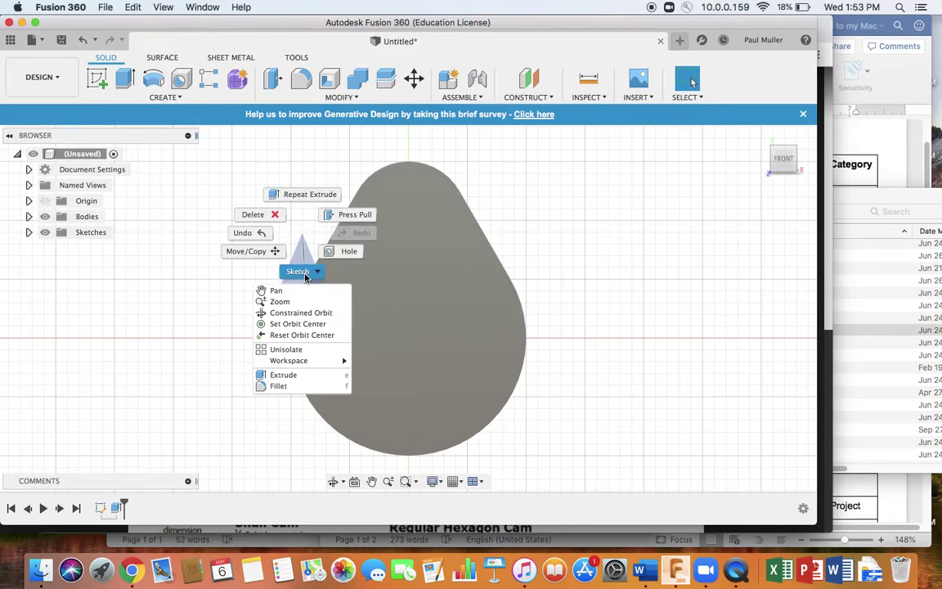
{"action": "left_click", "coordinate": [299, 271]}
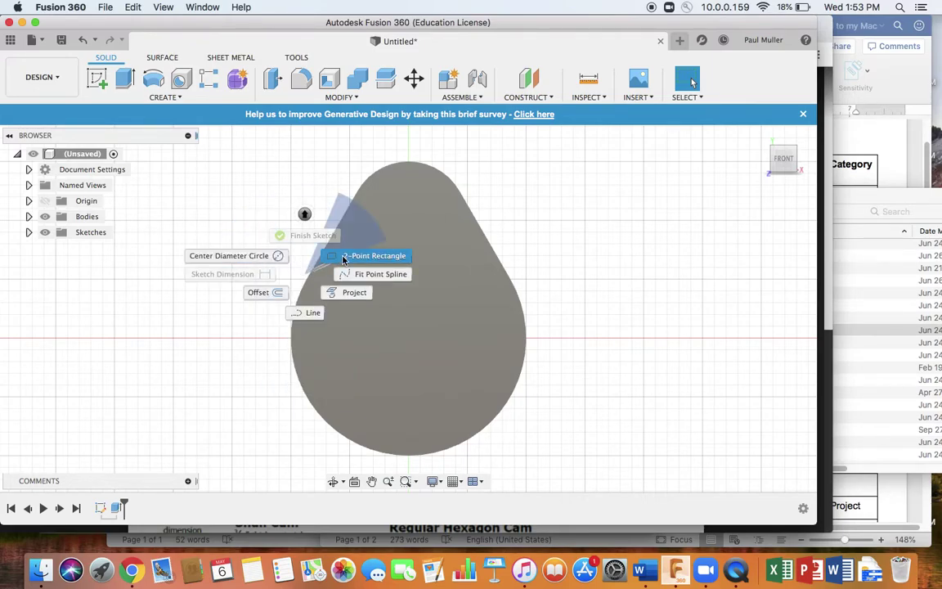
{"action": "left_click", "coordinate": [228, 182]}
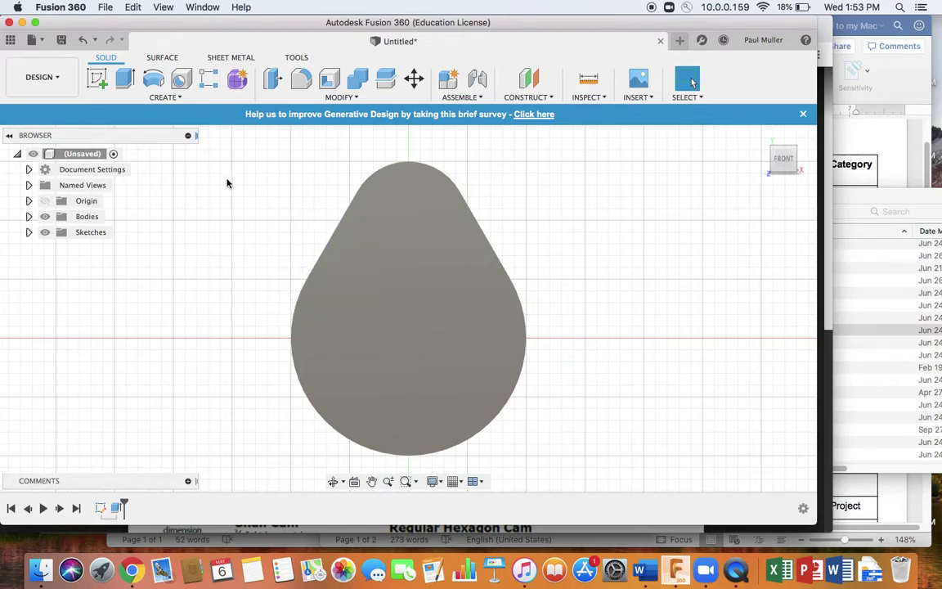
{"action": "left_click", "coordinate": [179, 98]}
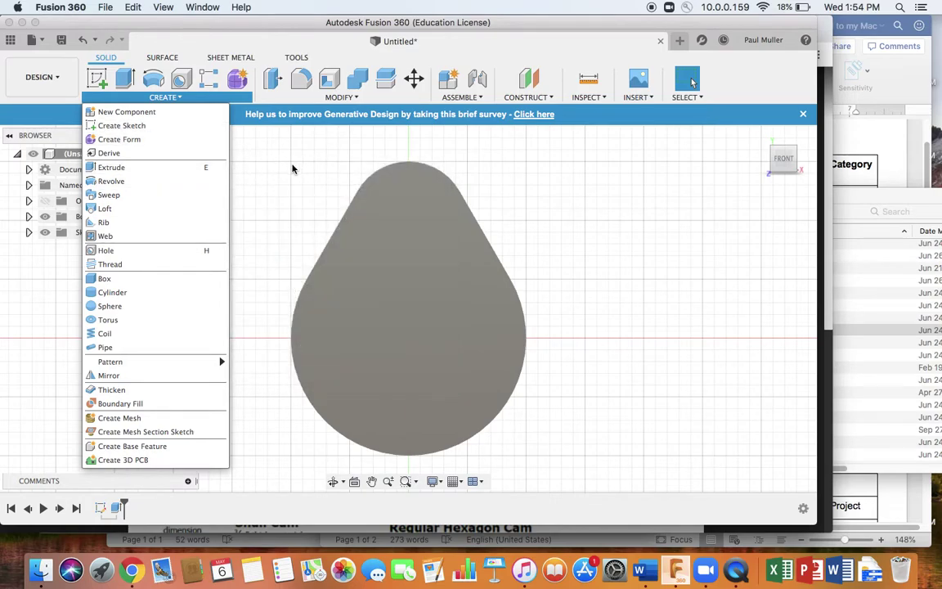
{"action": "left_click", "coordinate": [255, 159]}
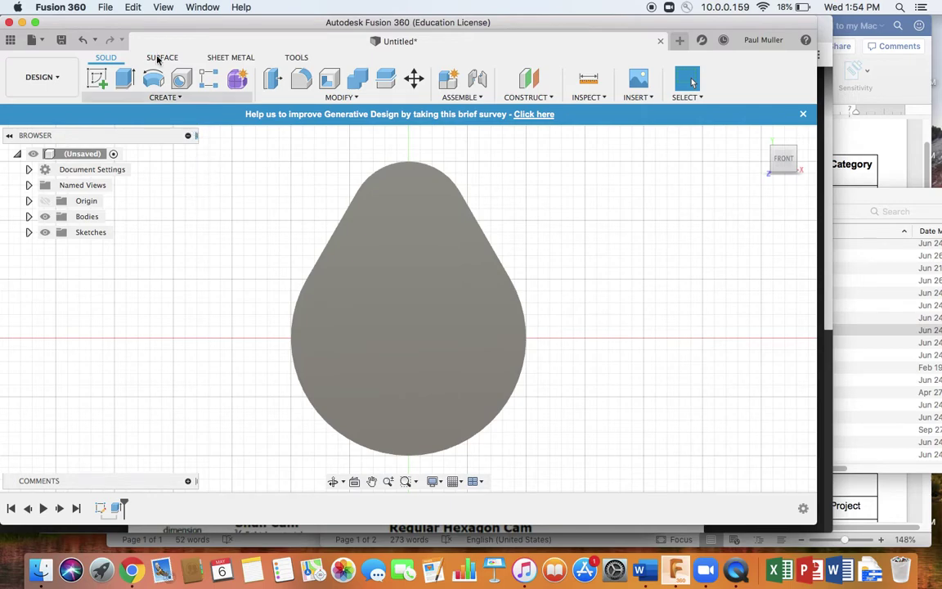
Create a new sketch on the origin plane that faces the front view of the pear cam
{"action": "left_click", "coordinate": [180, 95]}
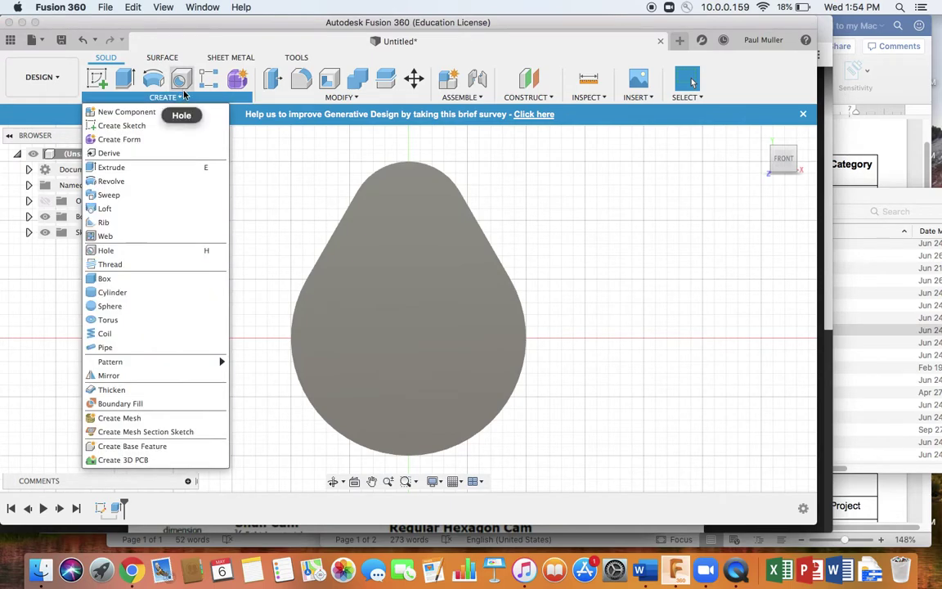
{"action": "left_click", "coordinate": [334, 152]}
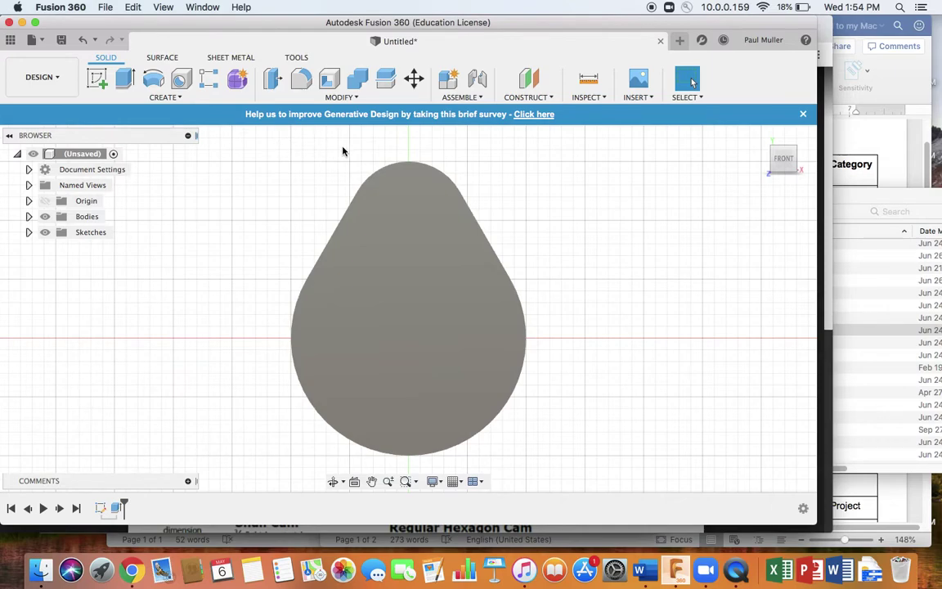
{"action": "left_click", "coordinate": [177, 98]}
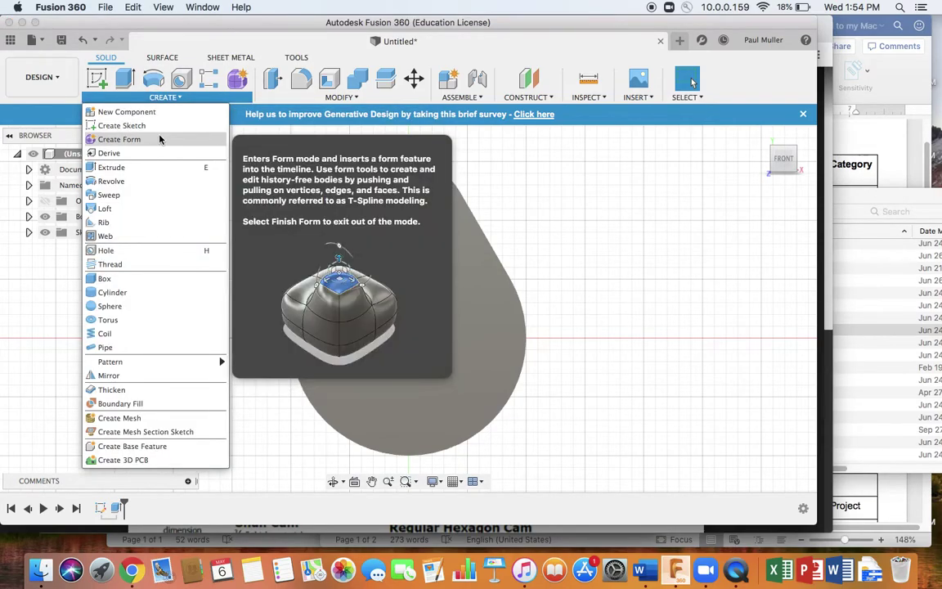
{"action": "left_click", "coordinate": [162, 125]}
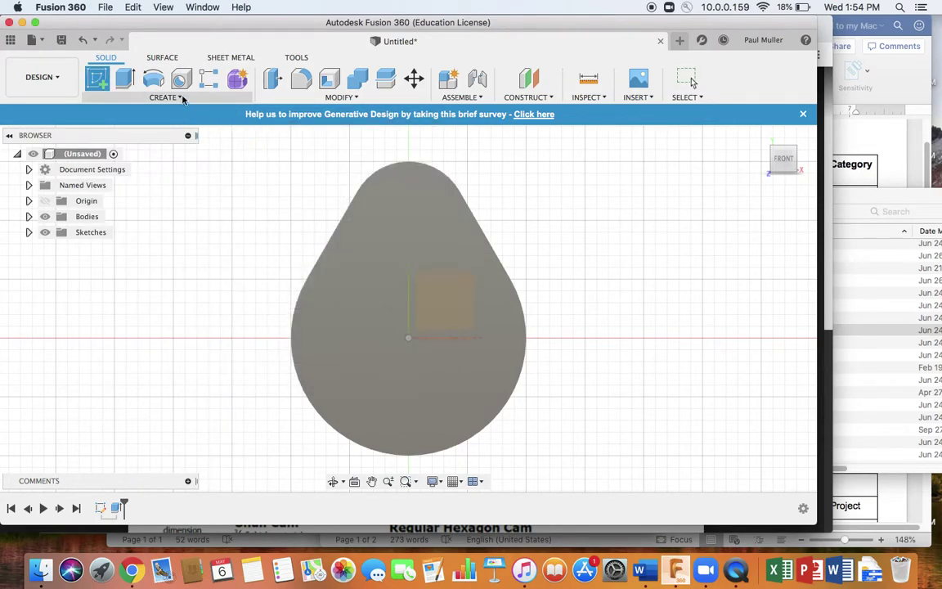
{"action": "left_click", "coordinate": [176, 98]}
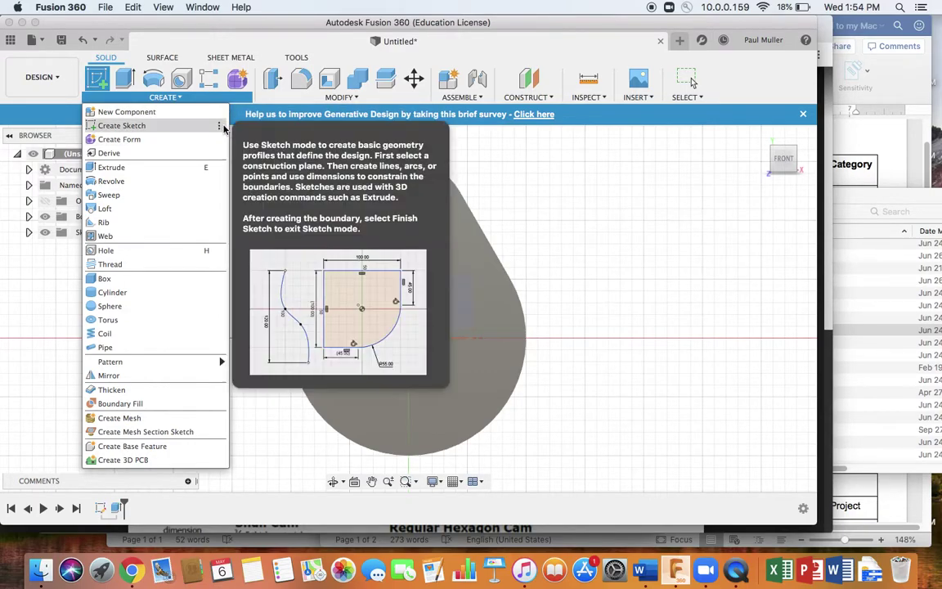
{"action": "left_click", "coordinate": [220, 127]}
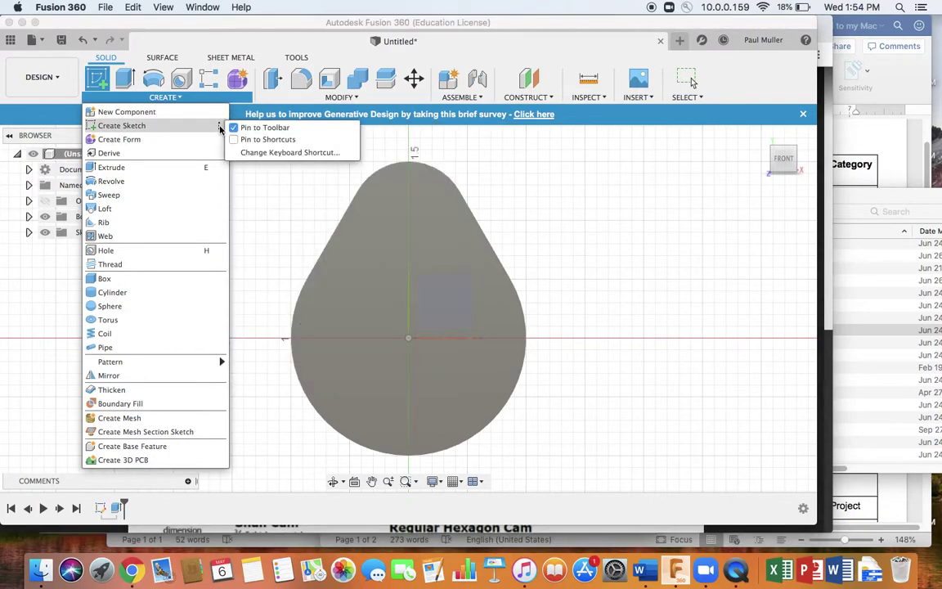
{"action": "left_click", "coordinate": [152, 126]}
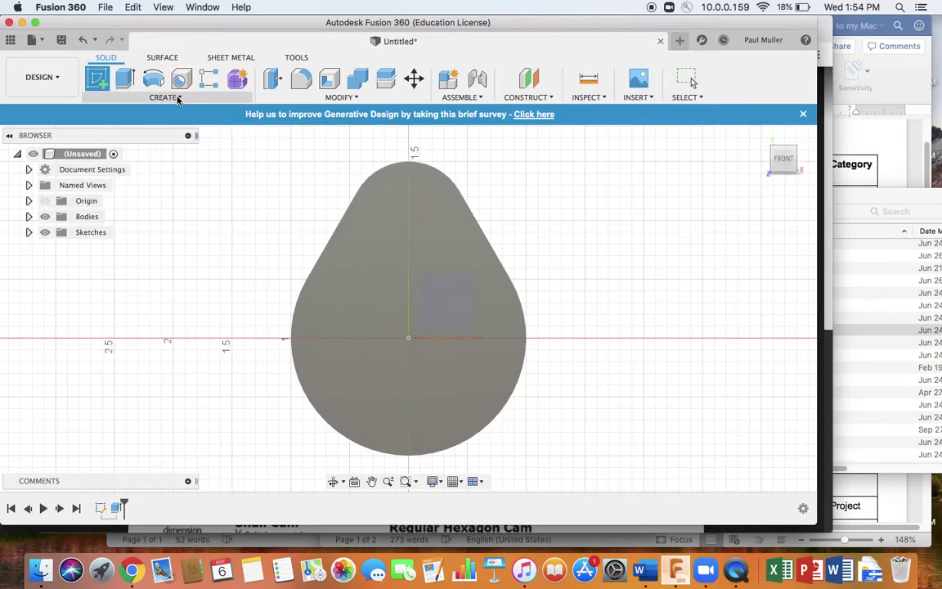
{"action": "left_click", "coordinate": [177, 99]}
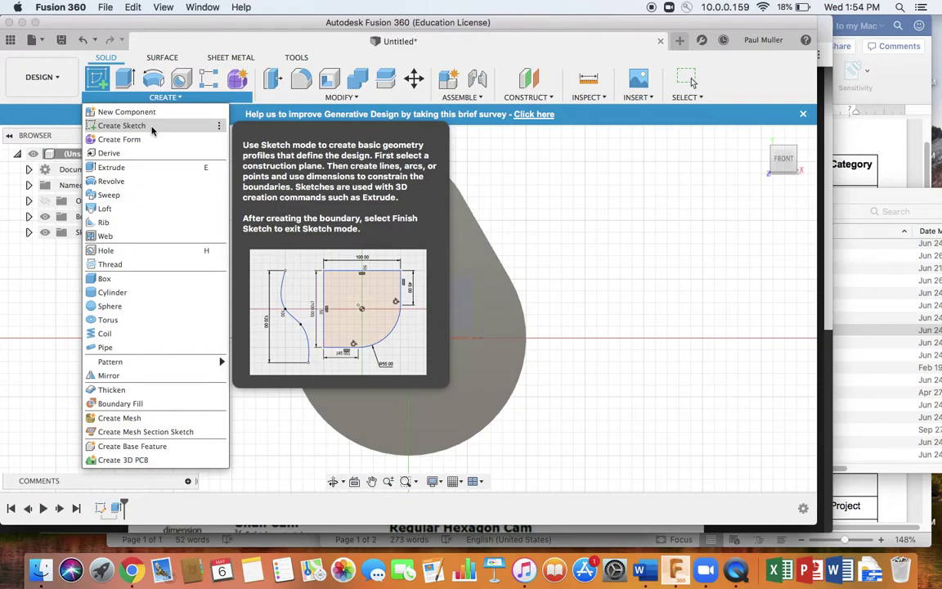
{"action": "left_click", "coordinate": [152, 127]}
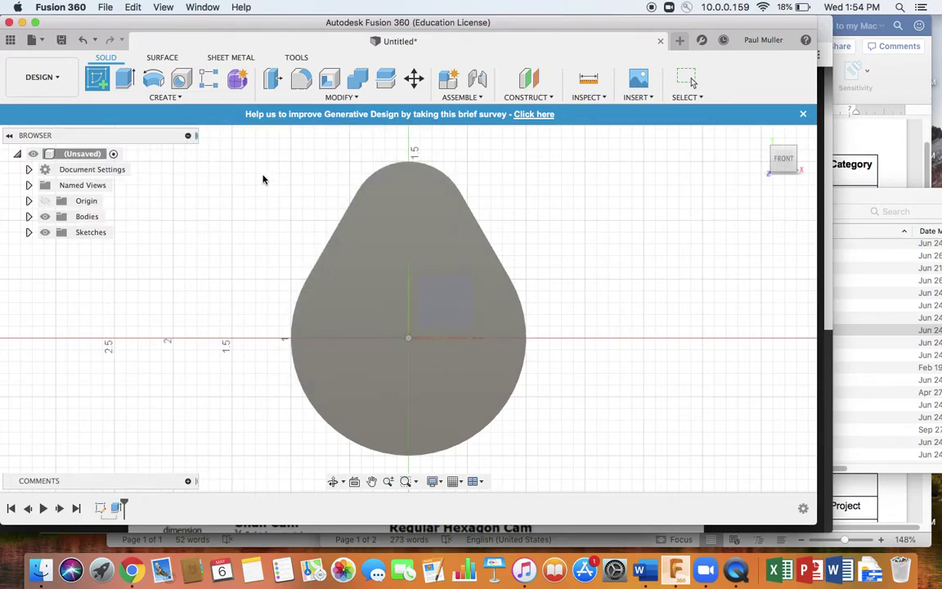
{"action": "left_click", "coordinate": [181, 98]}
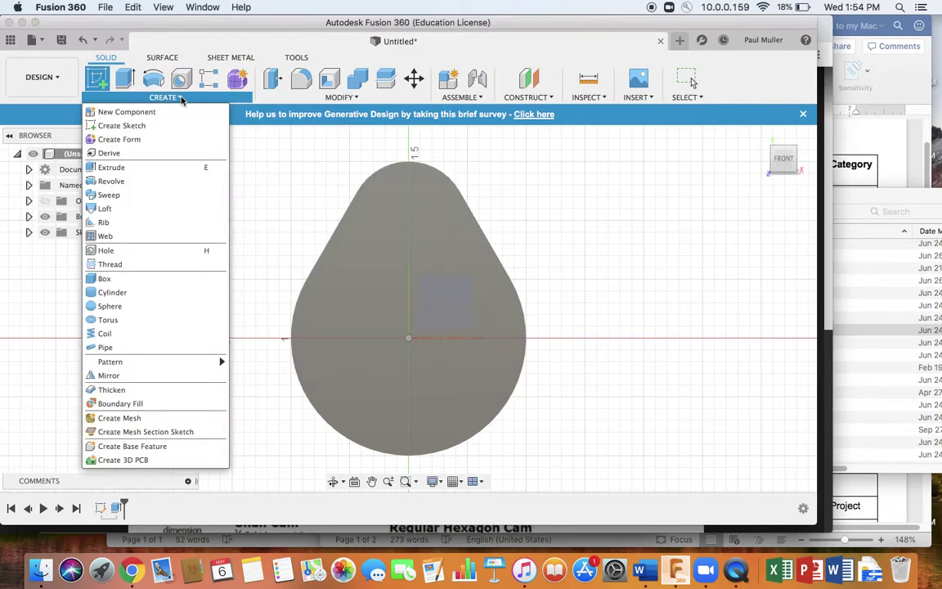
{"action": "left_click", "coordinate": [262, 172]}
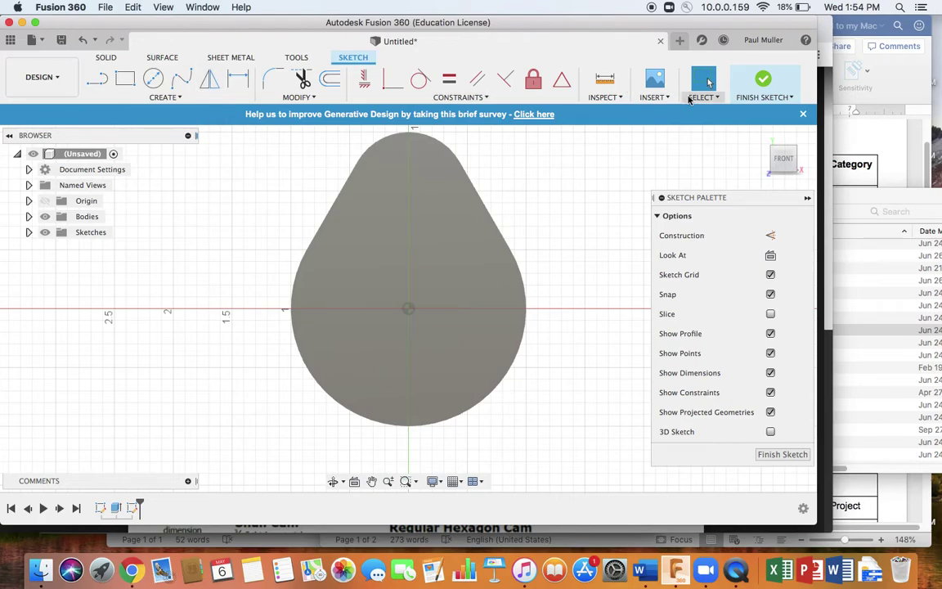
Finish the empty second sketch and reopen Sketch2 for editing
{"action": "left_click", "coordinate": [762, 79]}
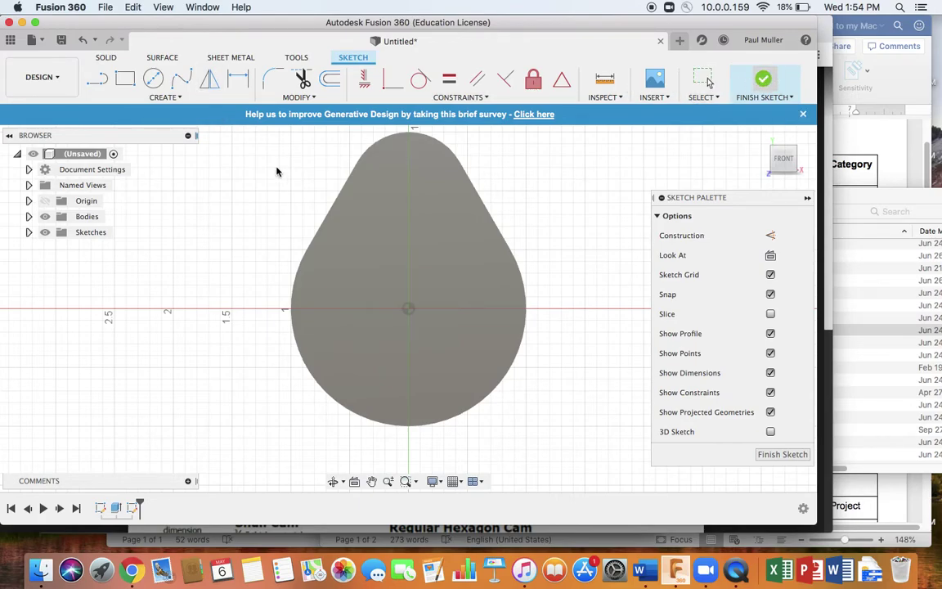
{"action": "left_click", "coordinate": [29, 232]}
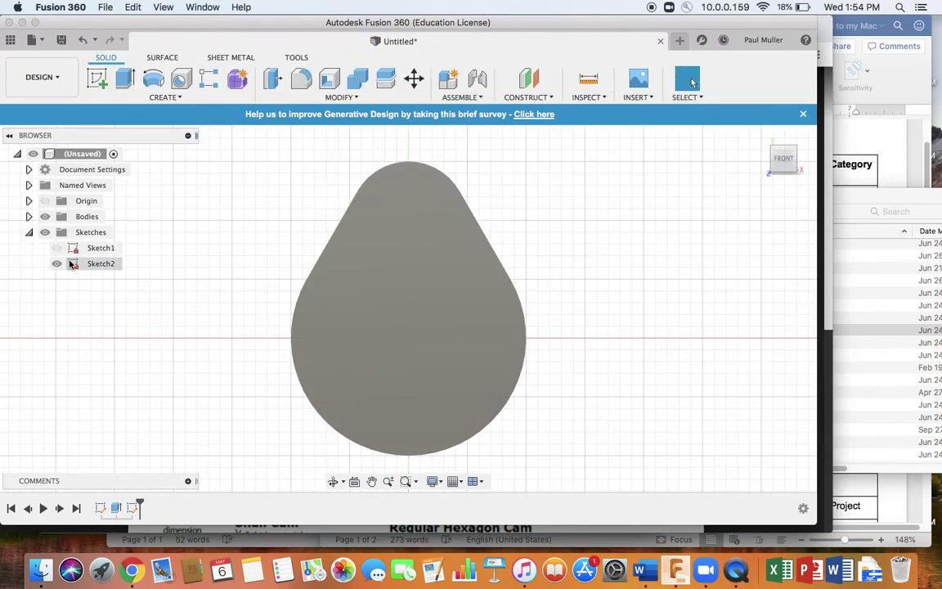
{"action": "left_click", "coordinate": [72, 262]}
{"action": "right_click", "coordinate": [102, 264]}
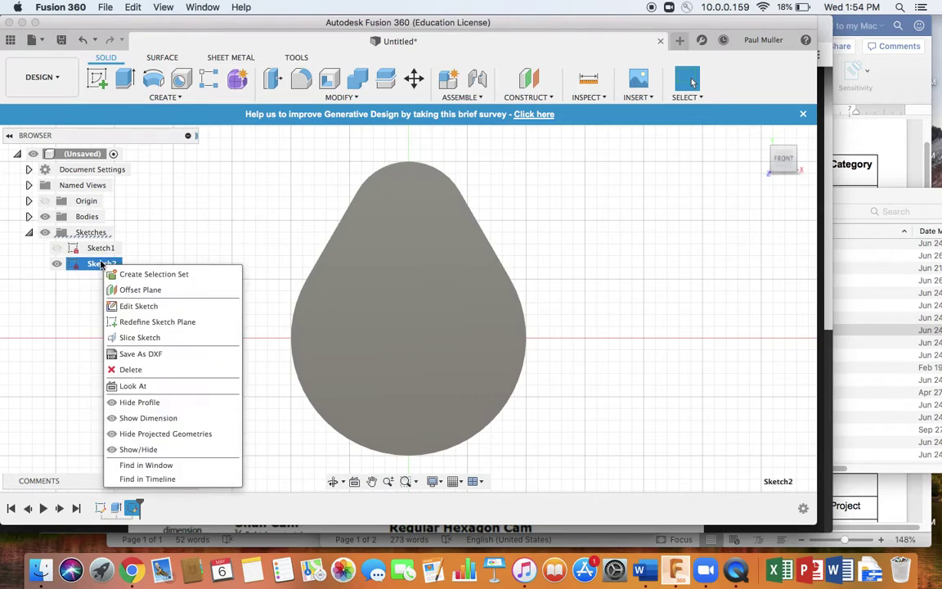
{"action": "left_click", "coordinate": [136, 307]}
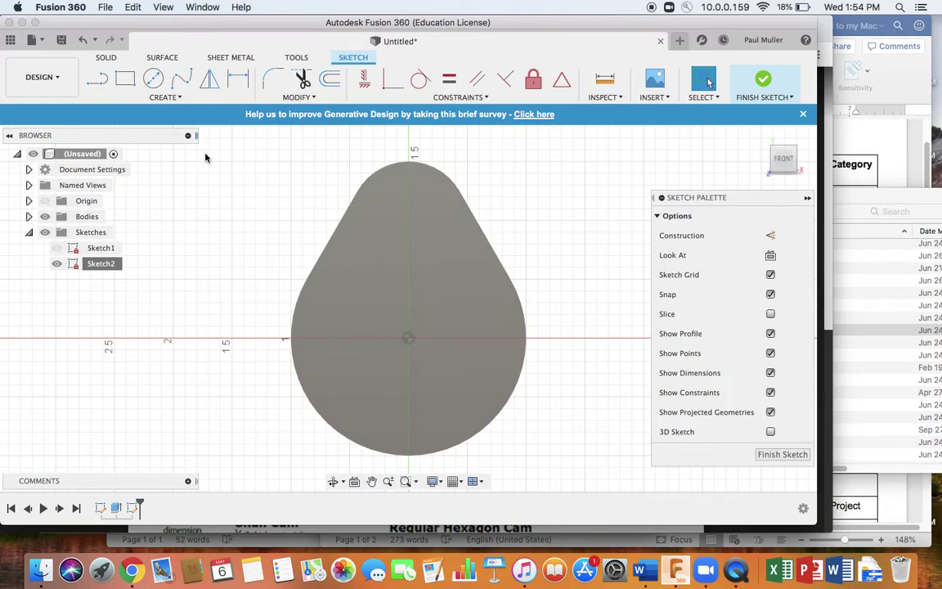
Draw a center rectangle at the origin with height and width both set to the user parameter sq, and finish the sketch
{"action": "left_click", "coordinate": [162, 96]}
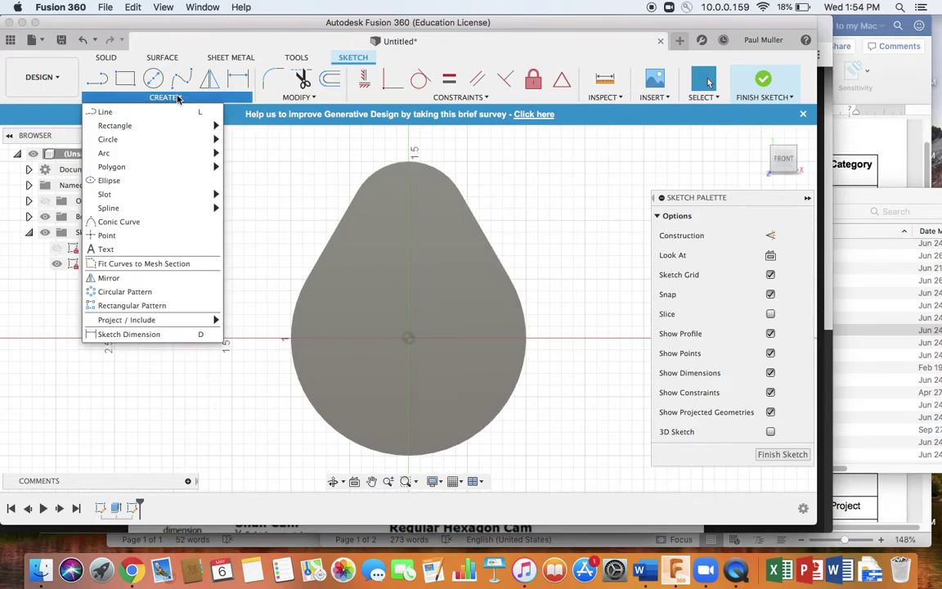
{"action": "mouse_move", "coordinate": [160, 125]}
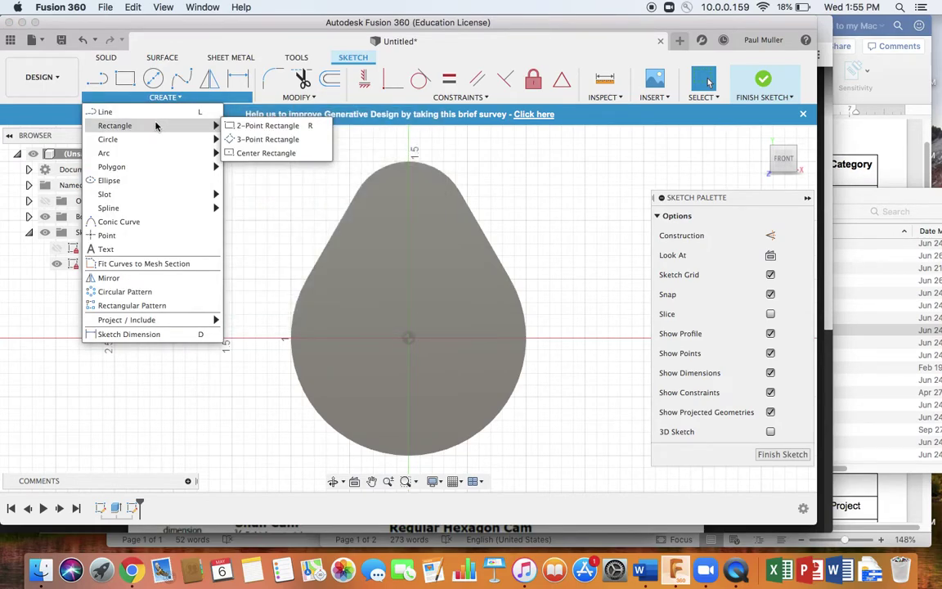
{"action": "left_click", "coordinate": [257, 153]}
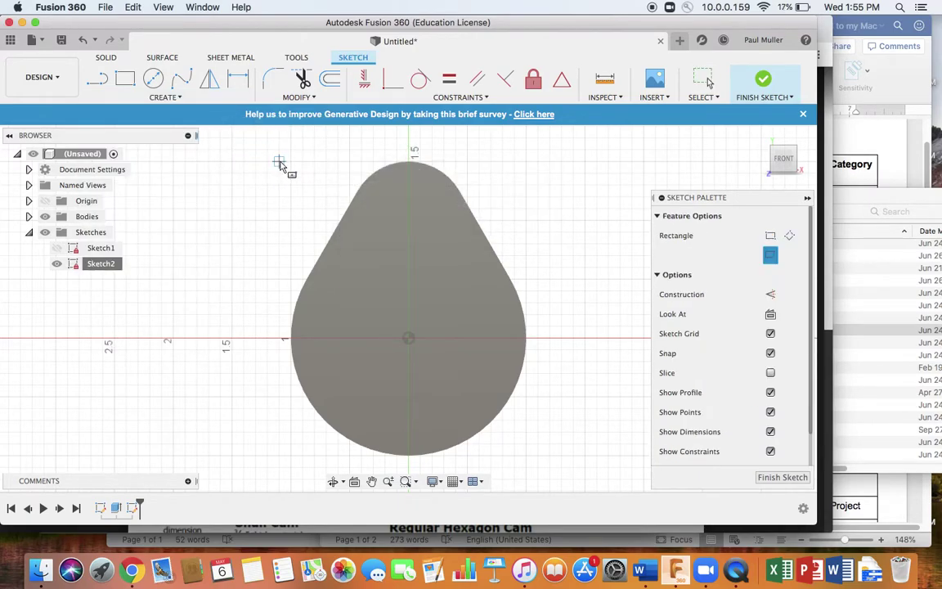
{"action": "left_click", "coordinate": [410, 340]}
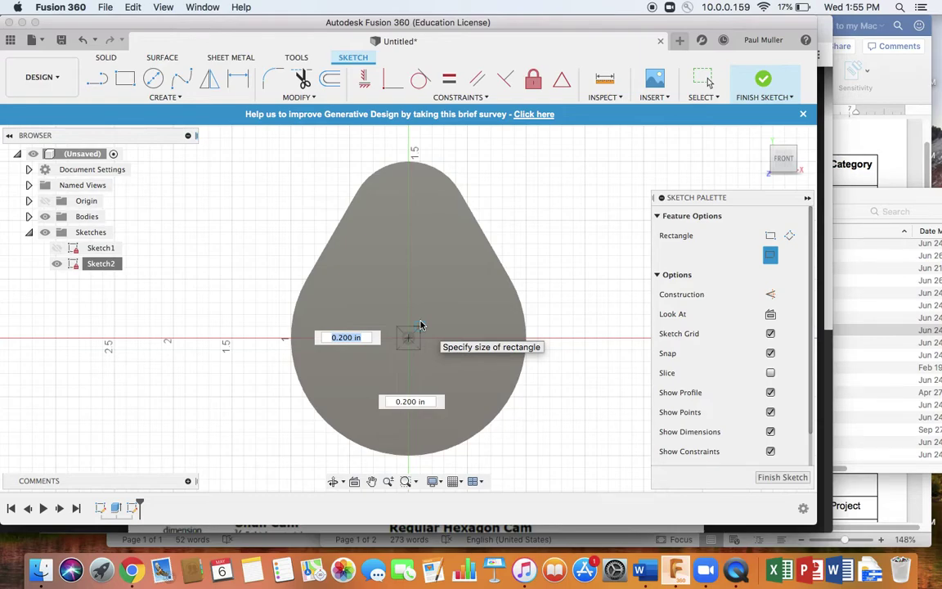
{"action": "type", "text": "sq"}
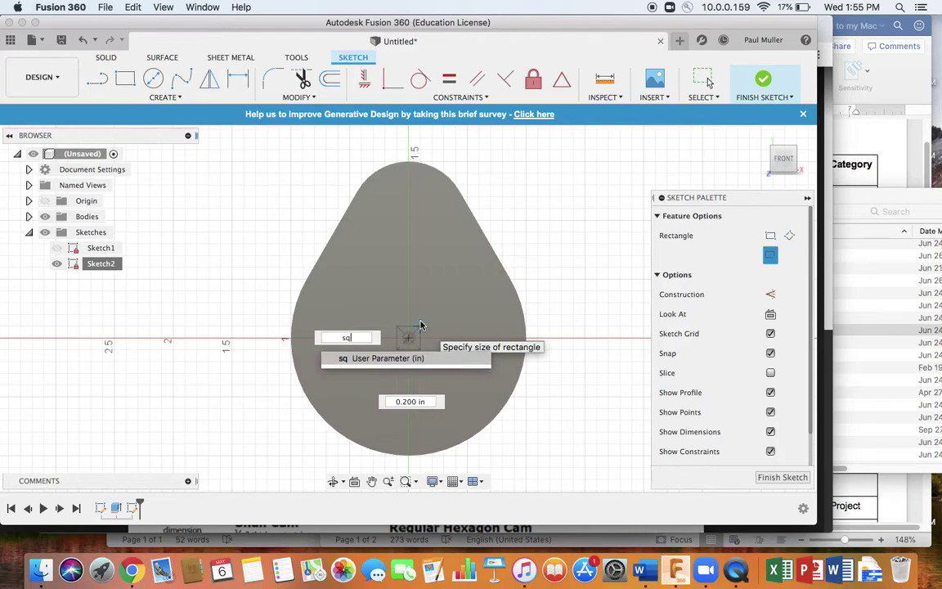
{"action": "key", "text": "Tab"}
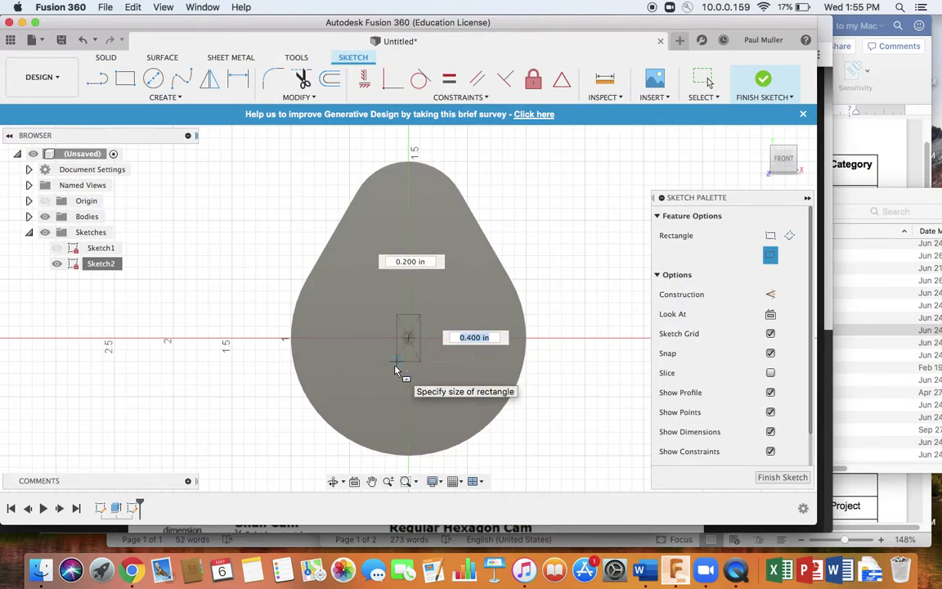
{"action": "type", "text": "sq"}
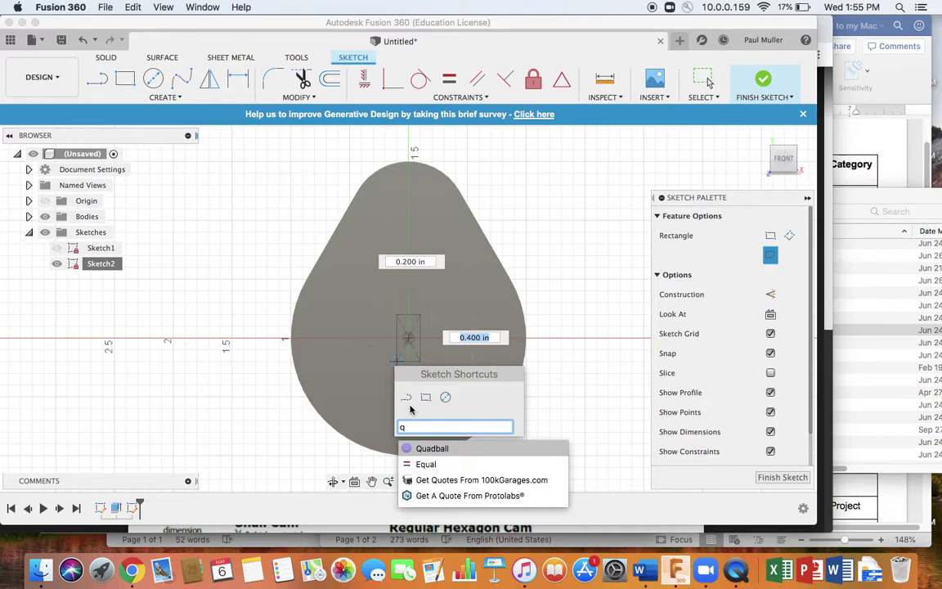
{"action": "key", "text": "BackSpace"}
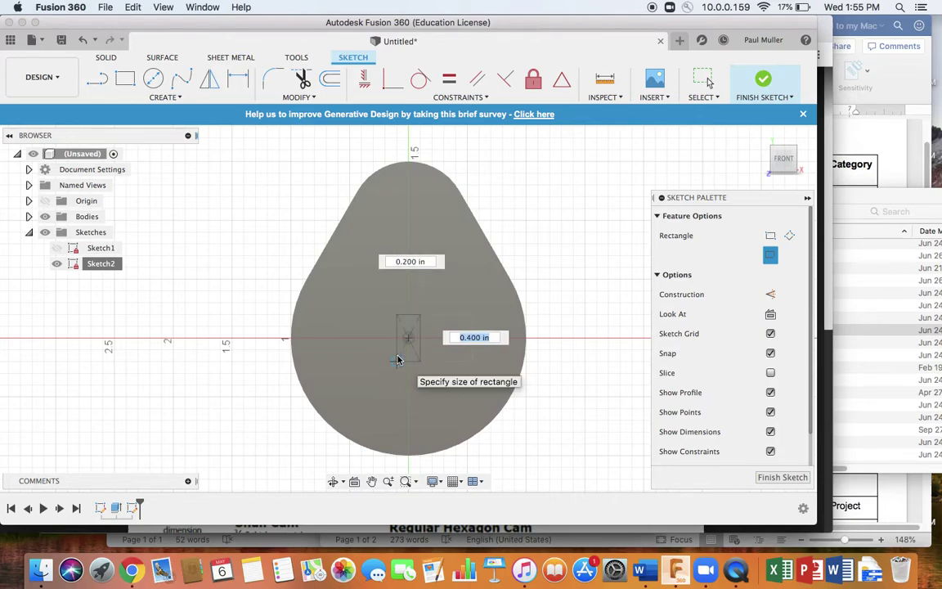
{"action": "type", "text": "sq"}
{"action": "key", "text": "Tab"}
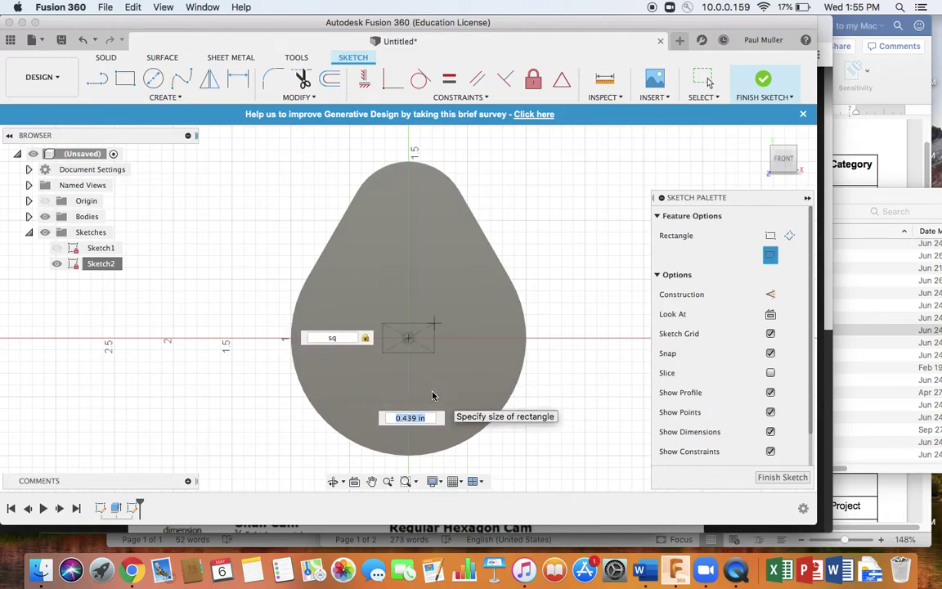
{"action": "type", "text": "sq"}
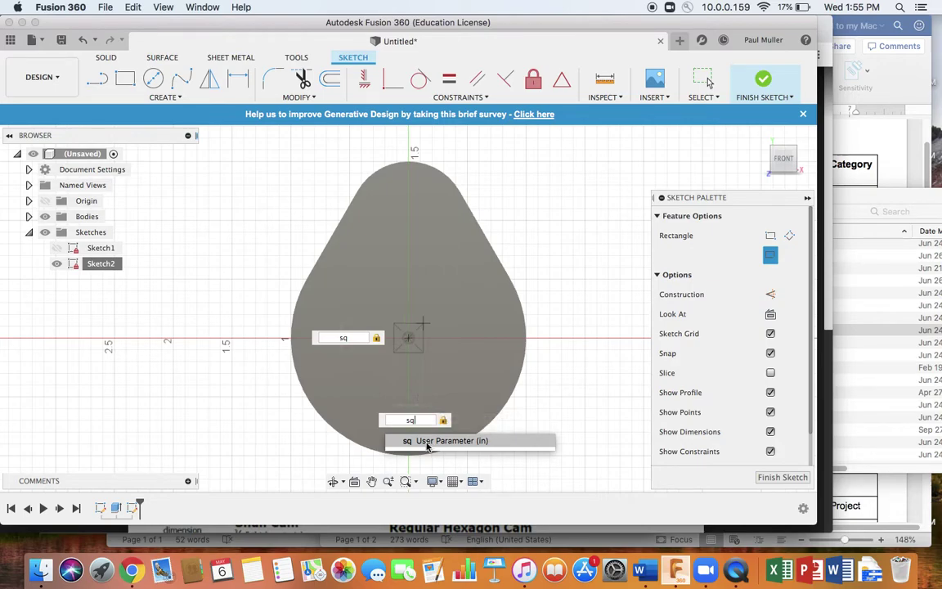
{"action": "left_click", "coordinate": [421, 441]}
{"action": "key", "text": "Return"}
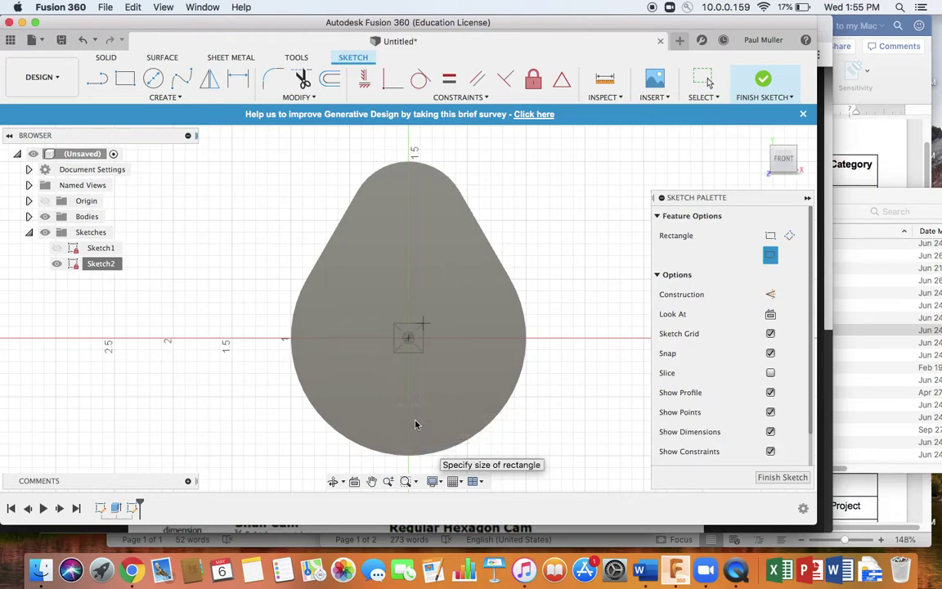
{"action": "key", "text": "Escape"}
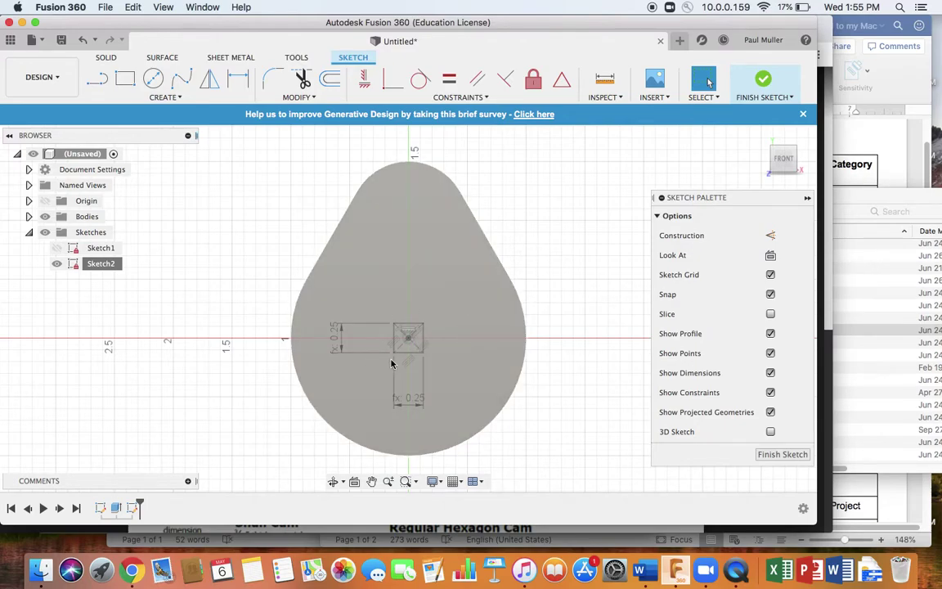
{"action": "left_click", "coordinate": [763, 80]}
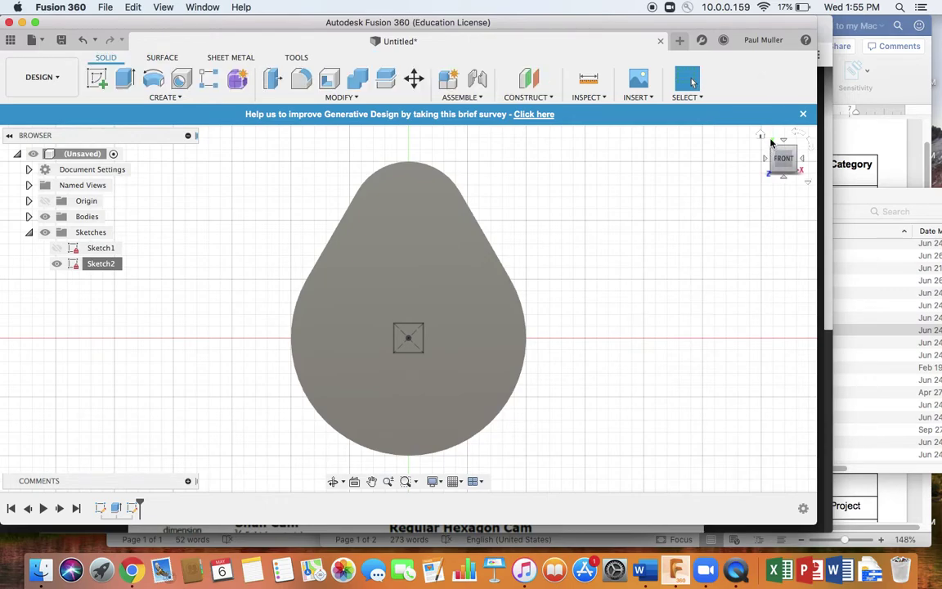
Extrude the square sketch profile at the origin through the pear cam as a one-sided cut, with the user parameter t as distance
{"action": "left_click", "coordinate": [760, 136]}
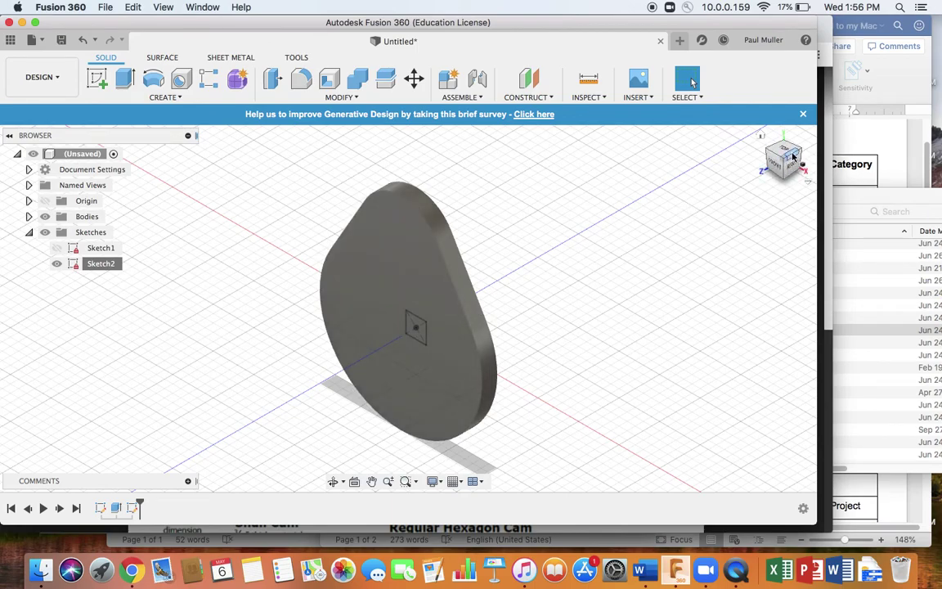
{"action": "mouse_move", "coordinate": [783, 151]}
{"action": "left_mouse_down"}
{"action": "mouse_move", "coordinate": [797, 155]}
{"action": "mouse_move", "coordinate": [513, 273]}
{"action": "left_mouse_up"}
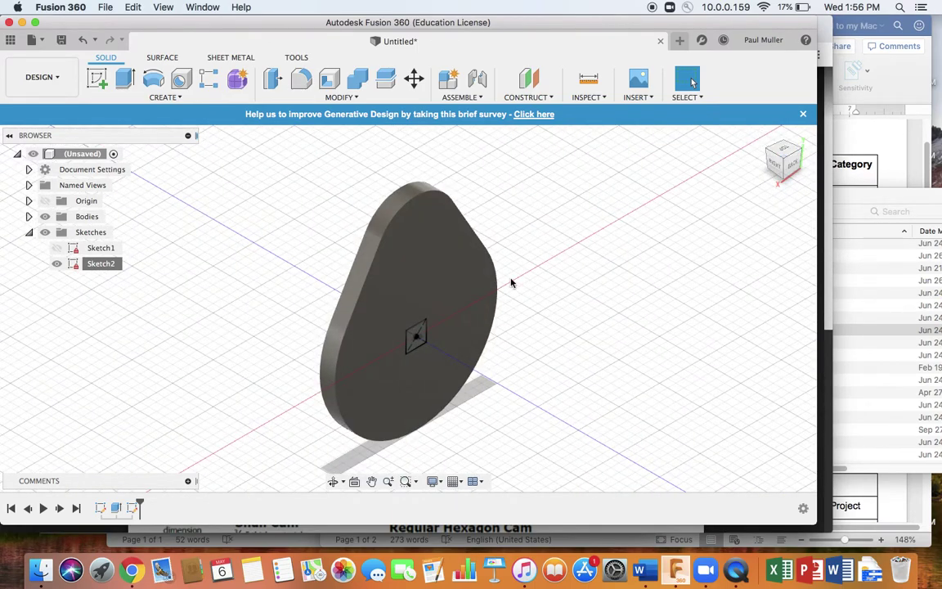
{"action": "right_click", "coordinate": [417, 333]}
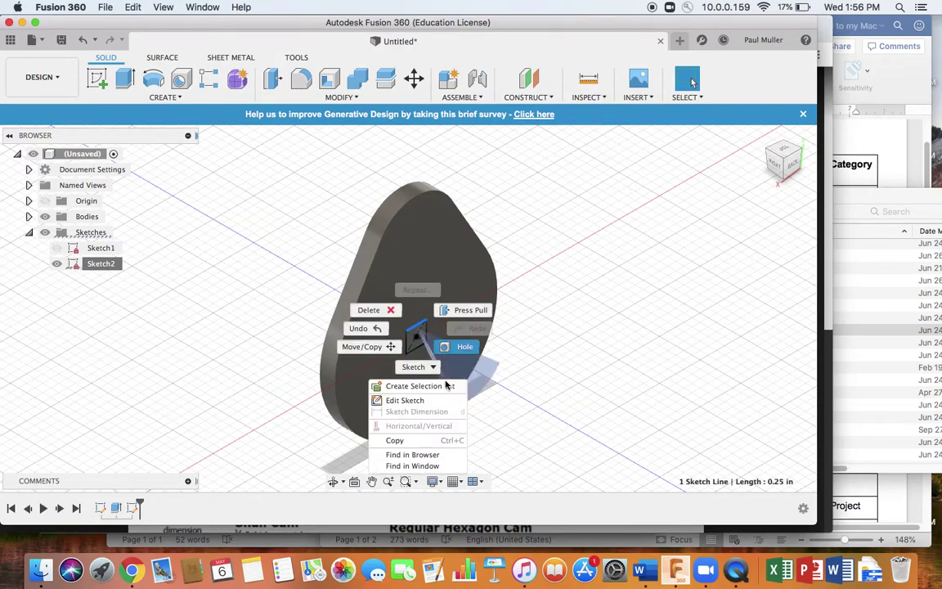
{"action": "key", "text": "Escape"}
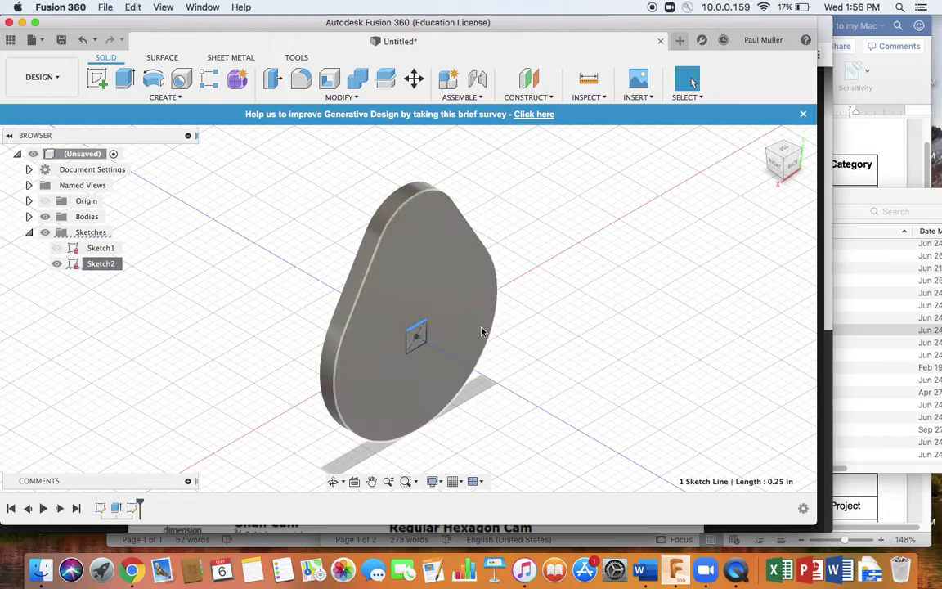
{"action": "scroll", "coordinate": [472, 325], "scroll_direction": "up", "scroll_amount": 4}
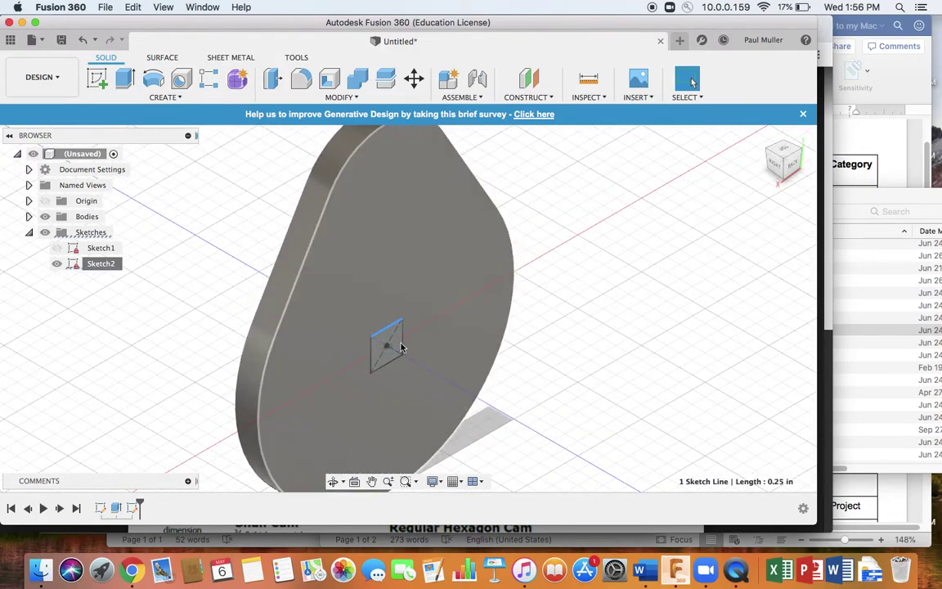
{"action": "left_click", "coordinate": [391, 338]}
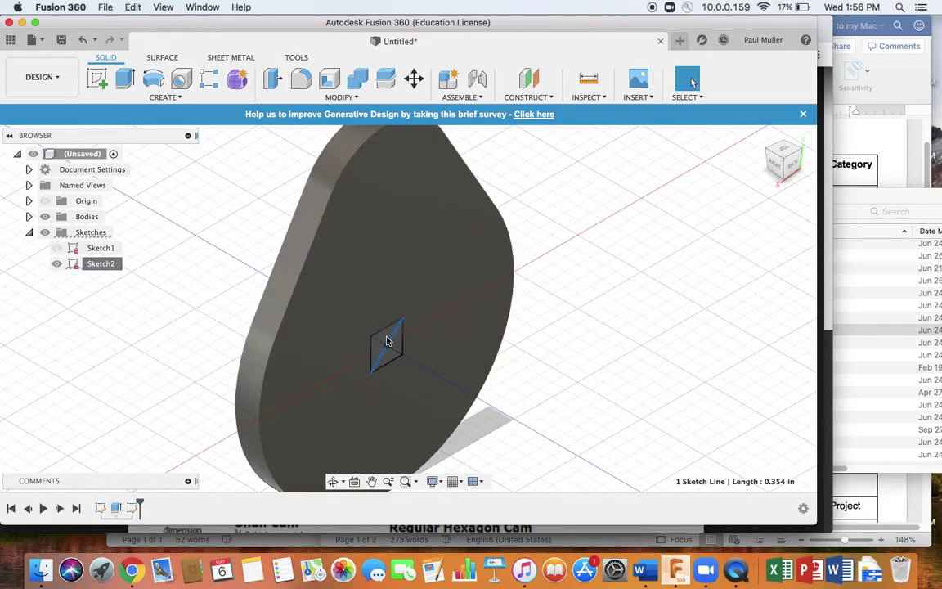
{"action": "left_click", "coordinate": [401, 344]}
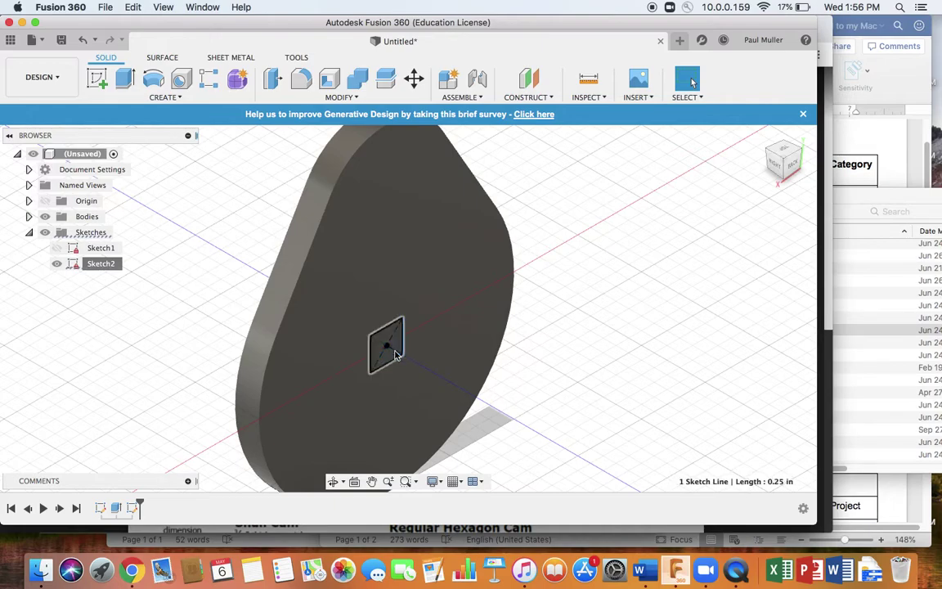
{"action": "left_click", "coordinate": [383, 347]}
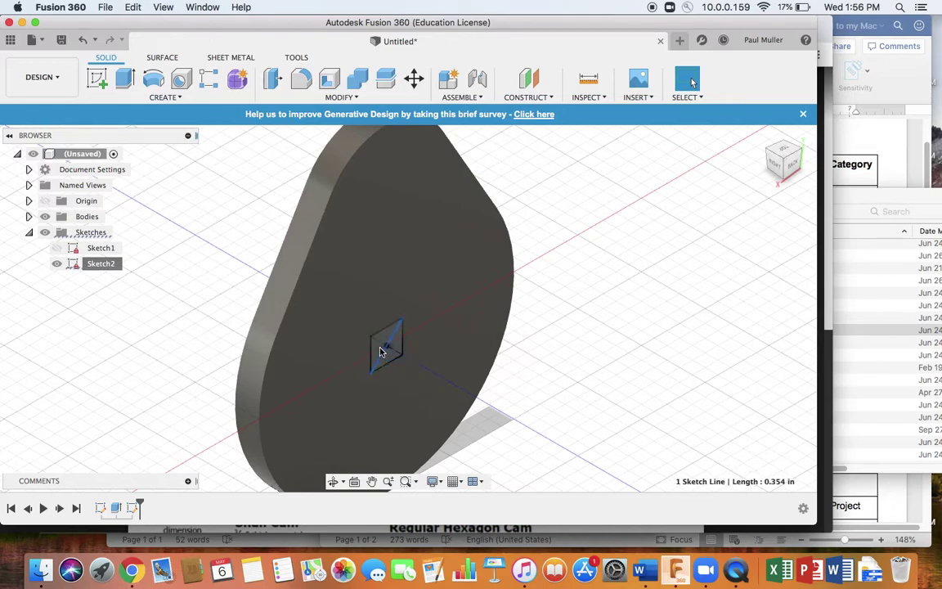
{"action": "left_click", "coordinate": [379, 351]}
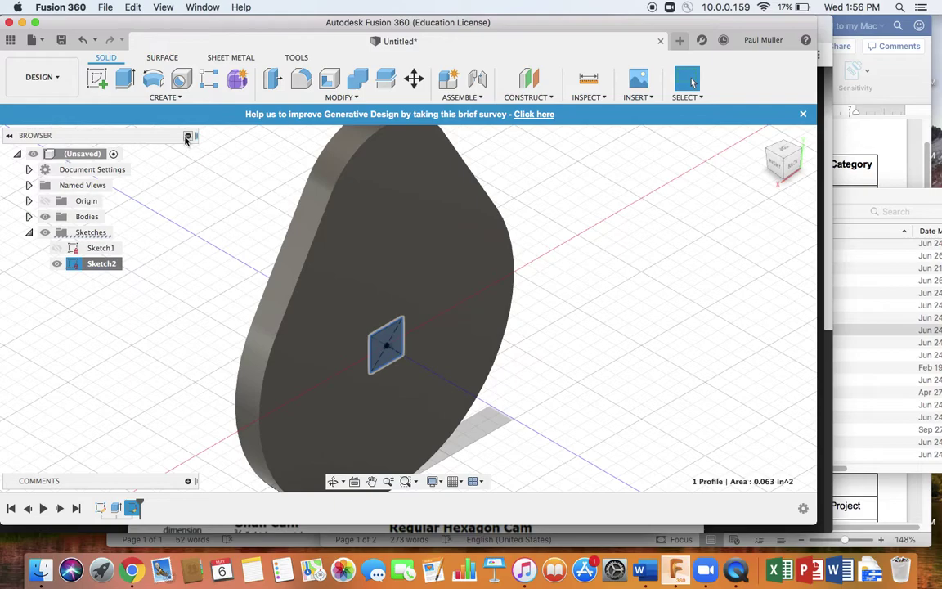
{"action": "left_click", "coordinate": [126, 79]}
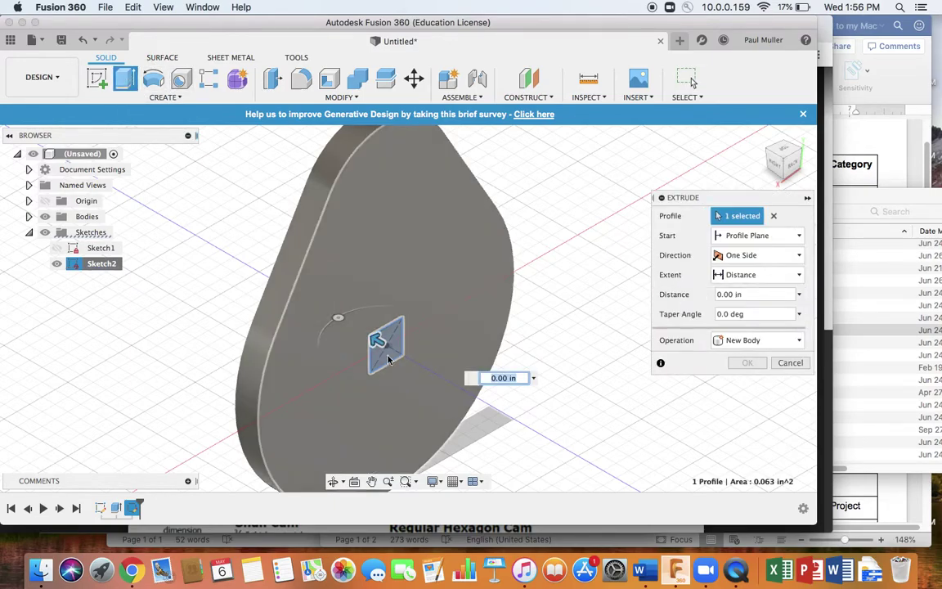
{"action": "left_click_drag", "start_coordinate": [376, 340], "coordinate": [362, 331]}
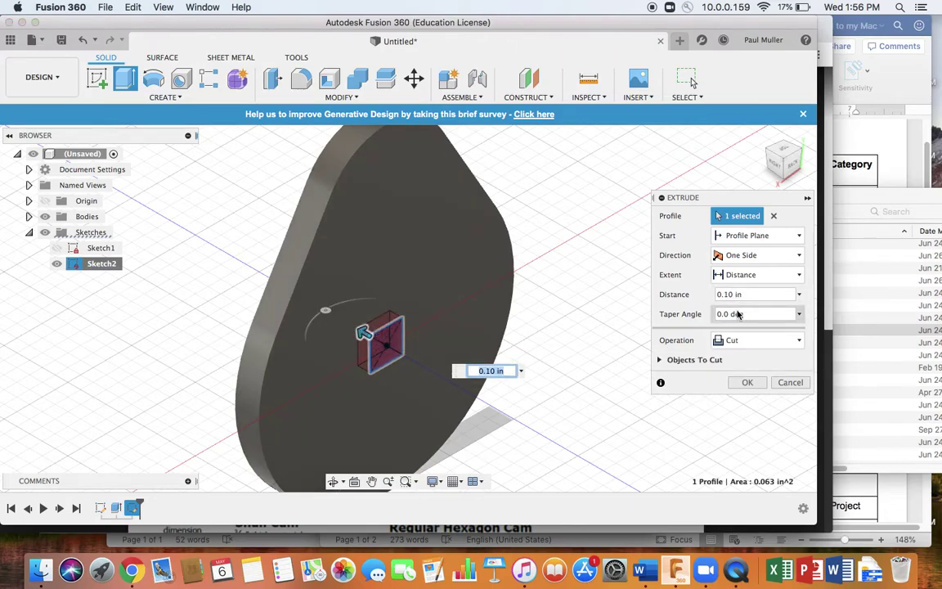
{"action": "left_click", "coordinate": [735, 293]}
{"action": "left_click_drag", "start_coordinate": [742, 295], "coordinate": [744, 270]}
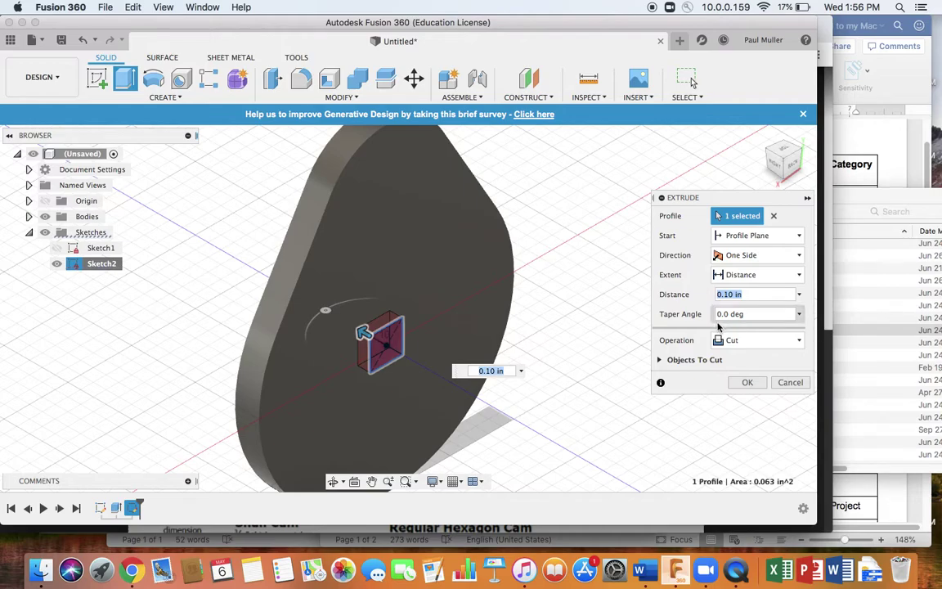
{"action": "type", "text": "t"}
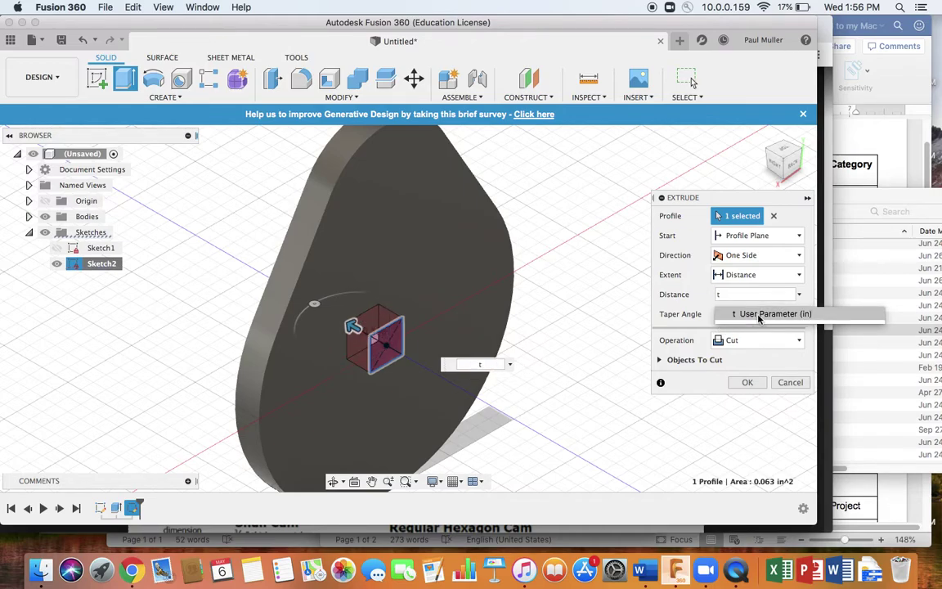
{"action": "left_click", "coordinate": [758, 316]}
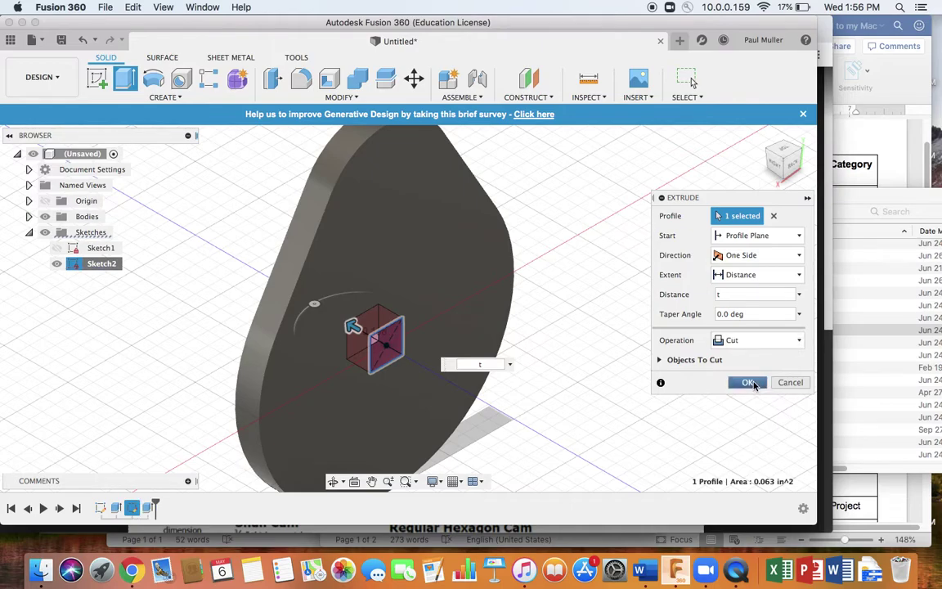
{"action": "left_click", "coordinate": [751, 382]}
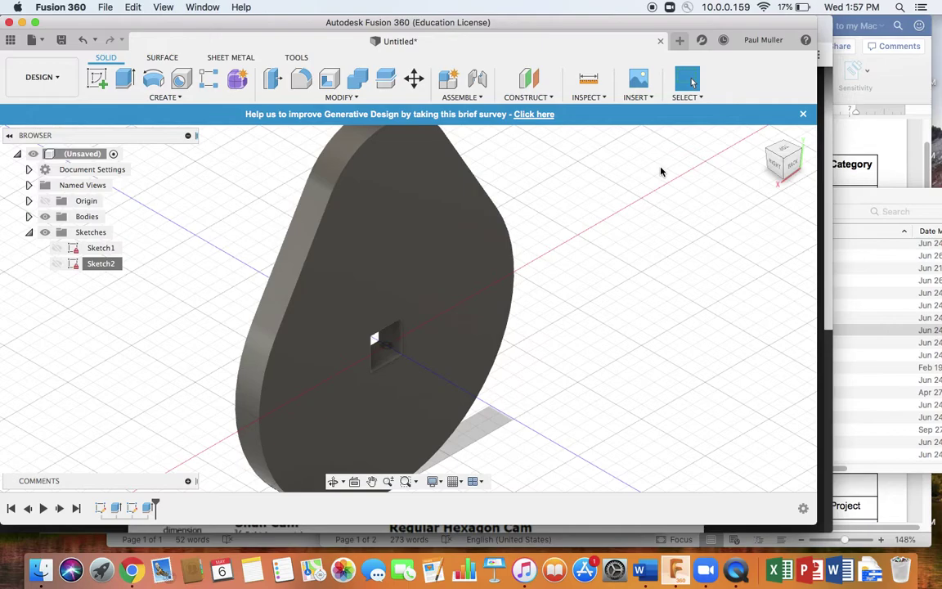
Change the expression of the user parameter d to 3.0 in and apply it to the whole cam
{"action": "left_click", "coordinate": [358, 99]}
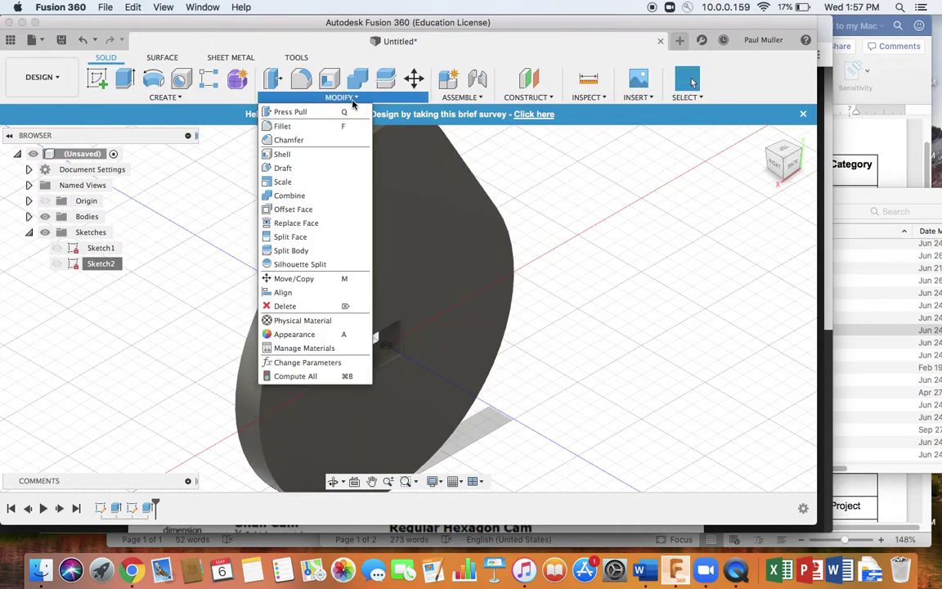
{"action": "left_click", "coordinate": [316, 364]}
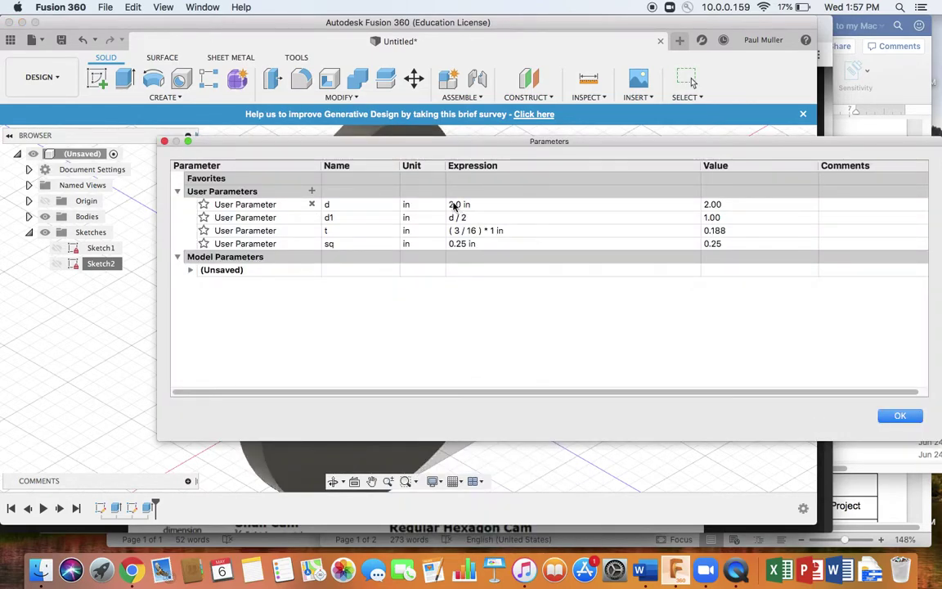
{"action": "left_click", "coordinate": [455, 206]}
{"action": "left_click", "coordinate": [452, 205]}
{"action": "key", "text": "BackSpace"}
{"action": "type", "text": "3"}
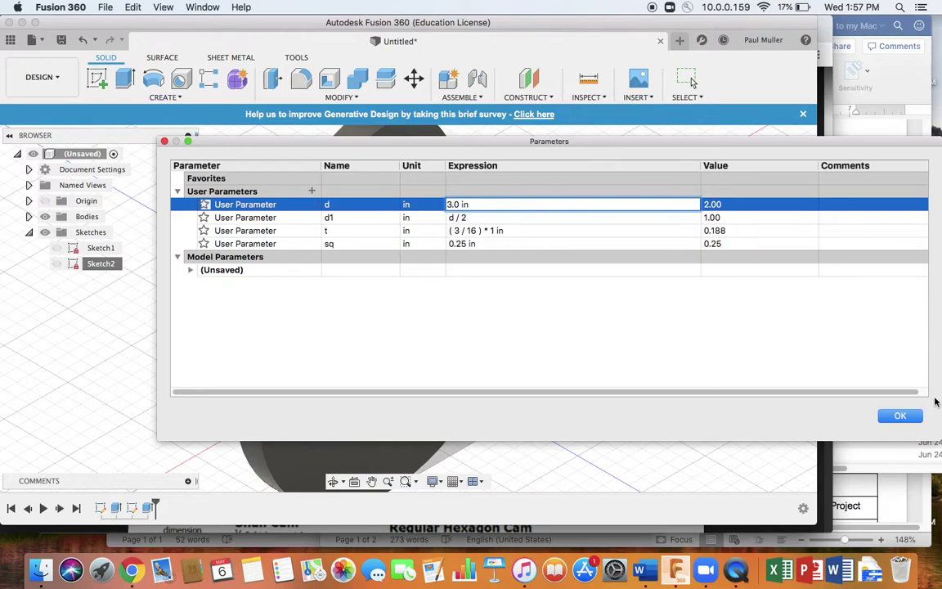
{"action": "left_click", "coordinate": [899, 415]}
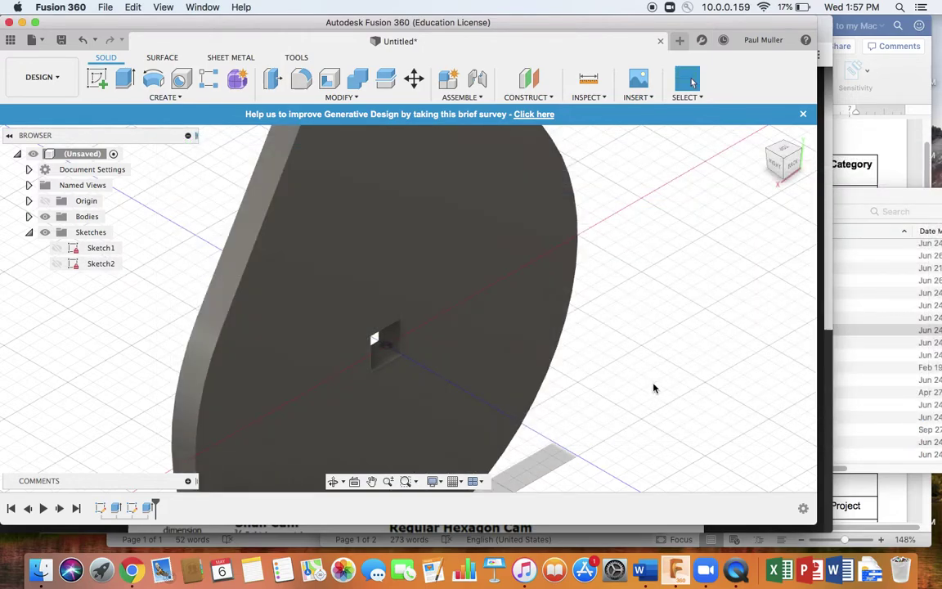
{"action": "scroll", "coordinate": [494, 363], "scroll_direction": "down", "scroll_amount": 3}
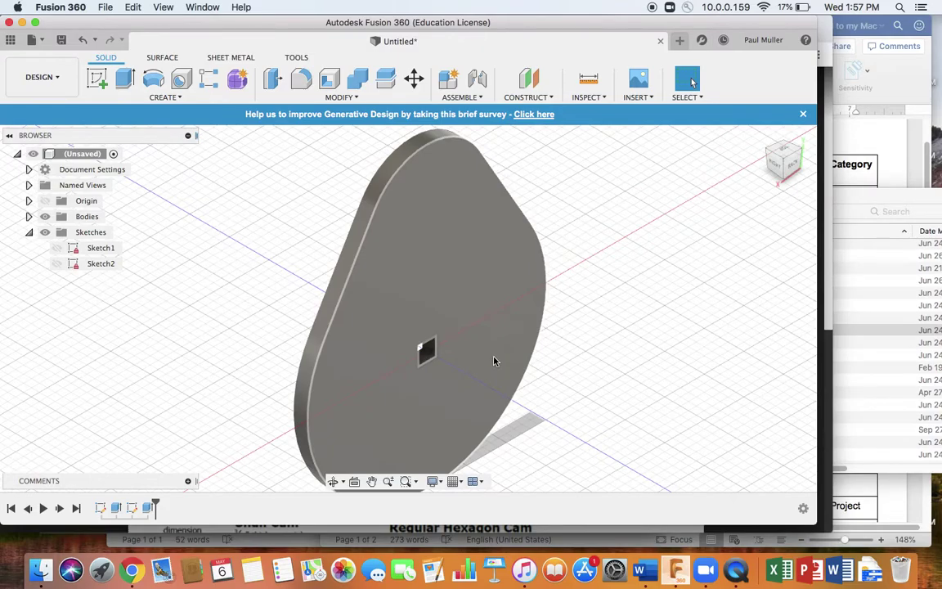